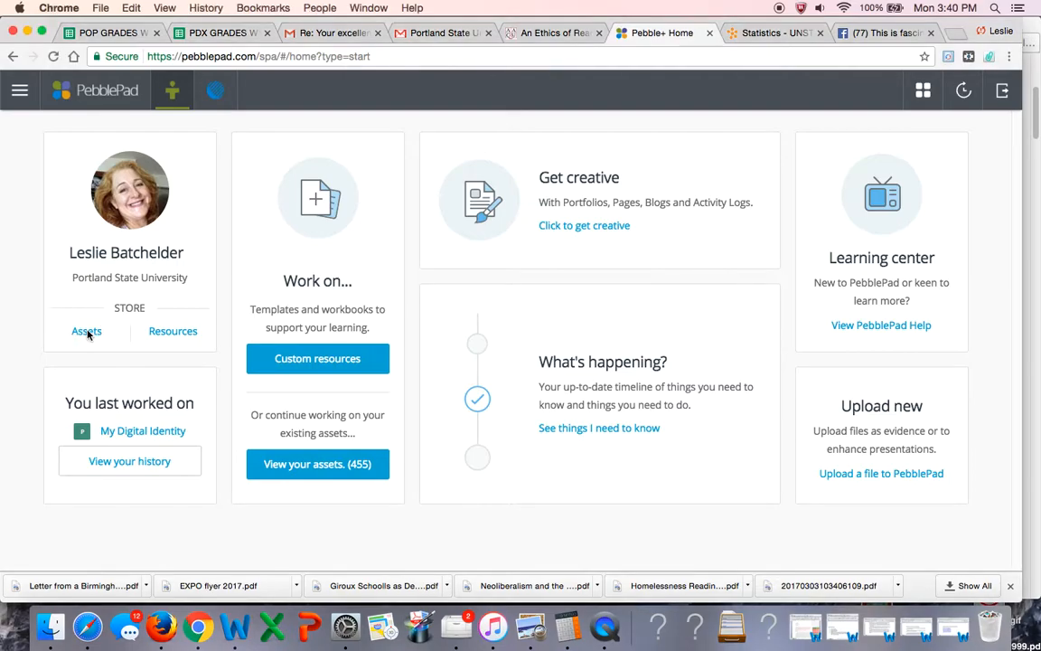
Step: Open the Pop SINQ ePORT SHELL W17 portfolio from the stored assets for editing
click(87, 332)
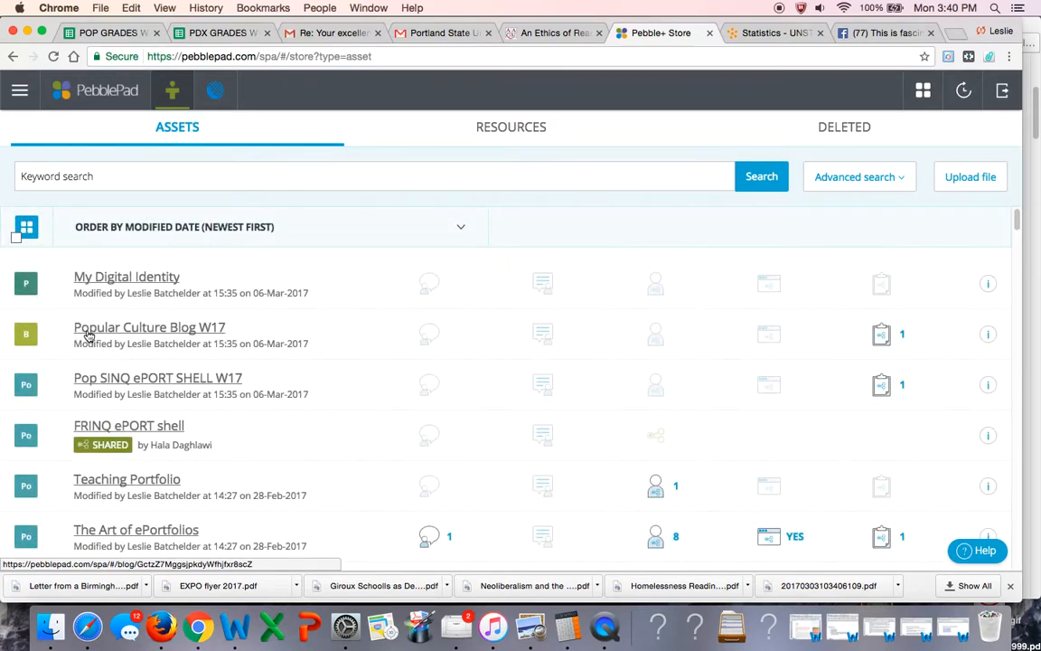
scroll(87, 335, down, 2)
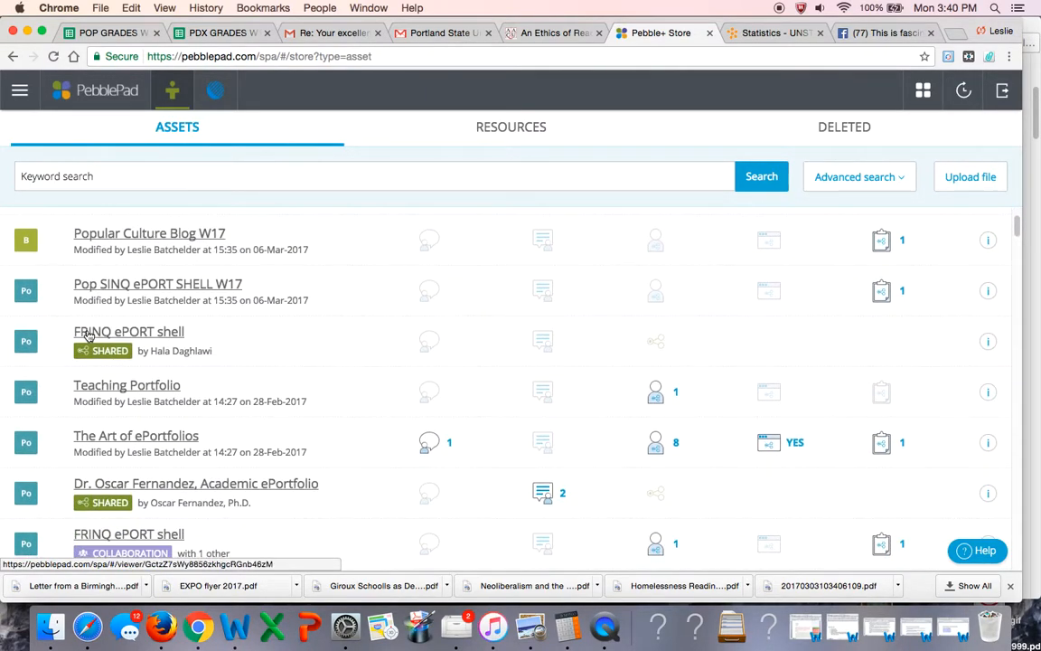
scroll(88, 334, up, 1)
click(98, 324)
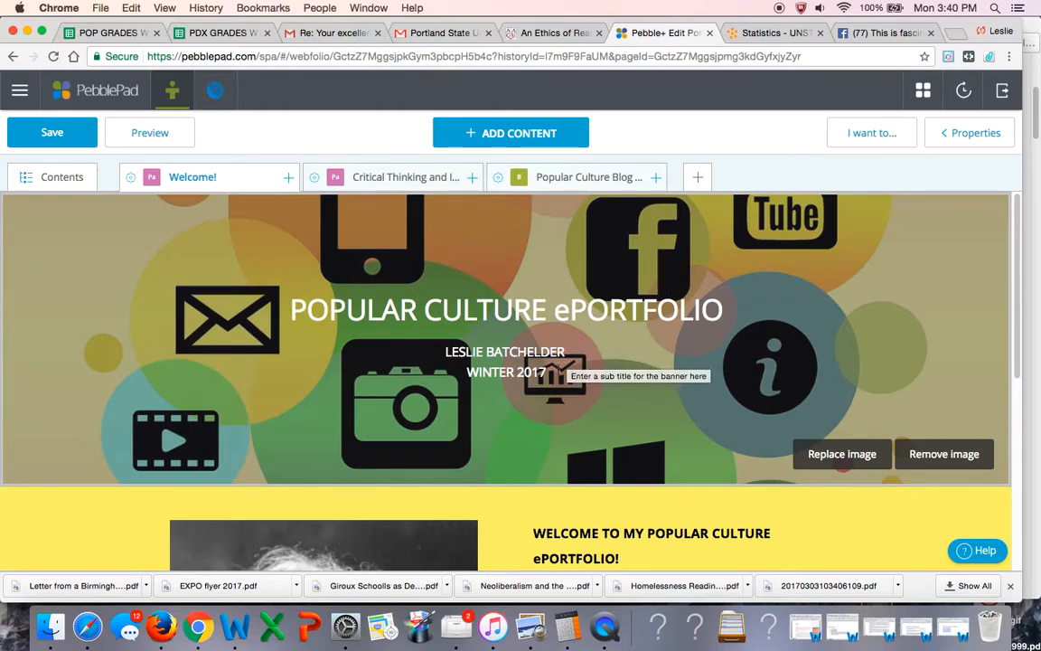
Step: Examine the Welcome page's banner, portrait photo and introduction text
scroll(563, 366, down, 5)
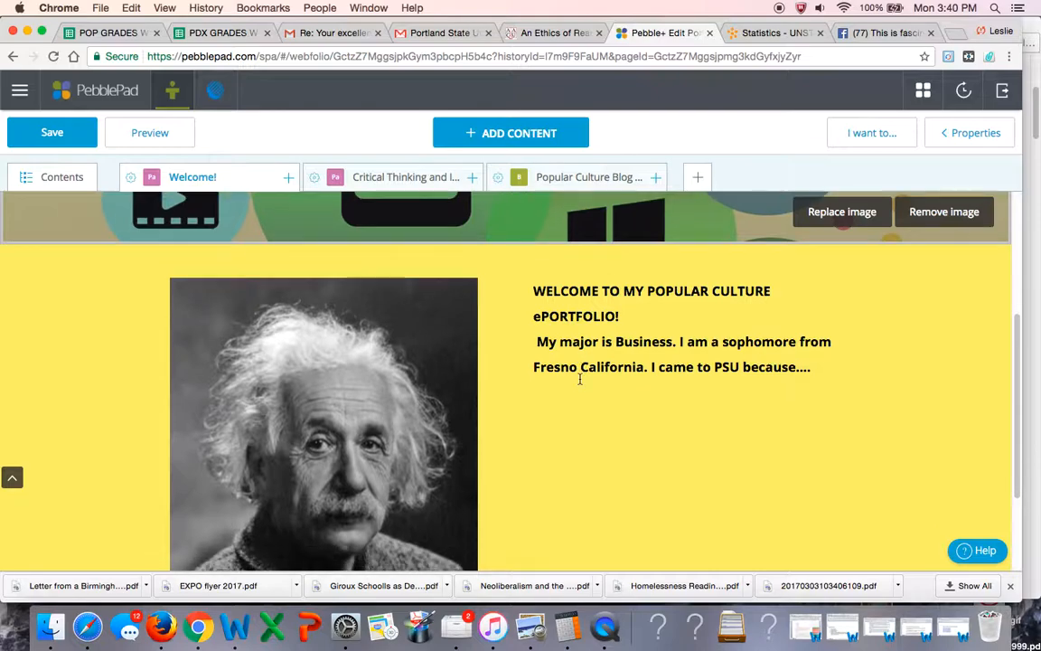
scroll(578, 377, down, 1)
scroll(579, 375, up, 2)
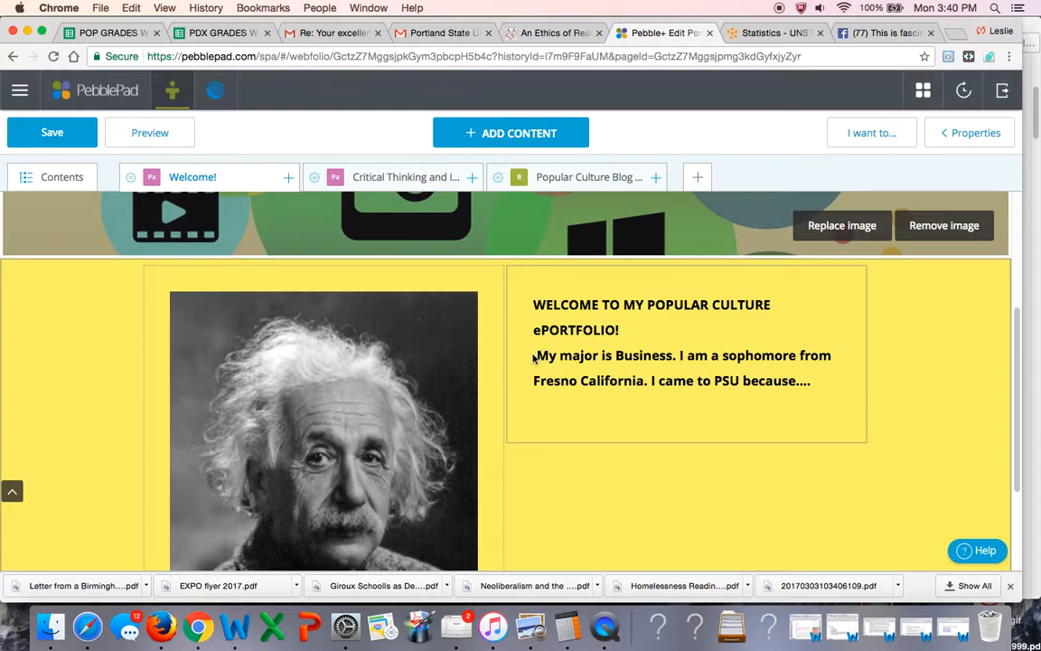
drag(536, 355, 622, 411)
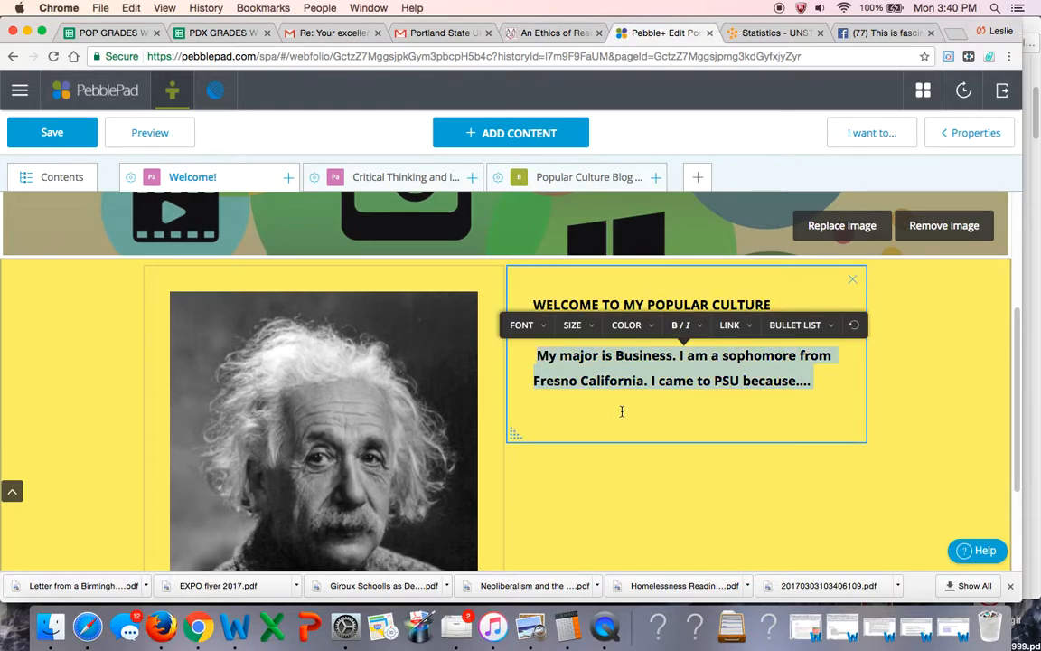
click(622, 411)
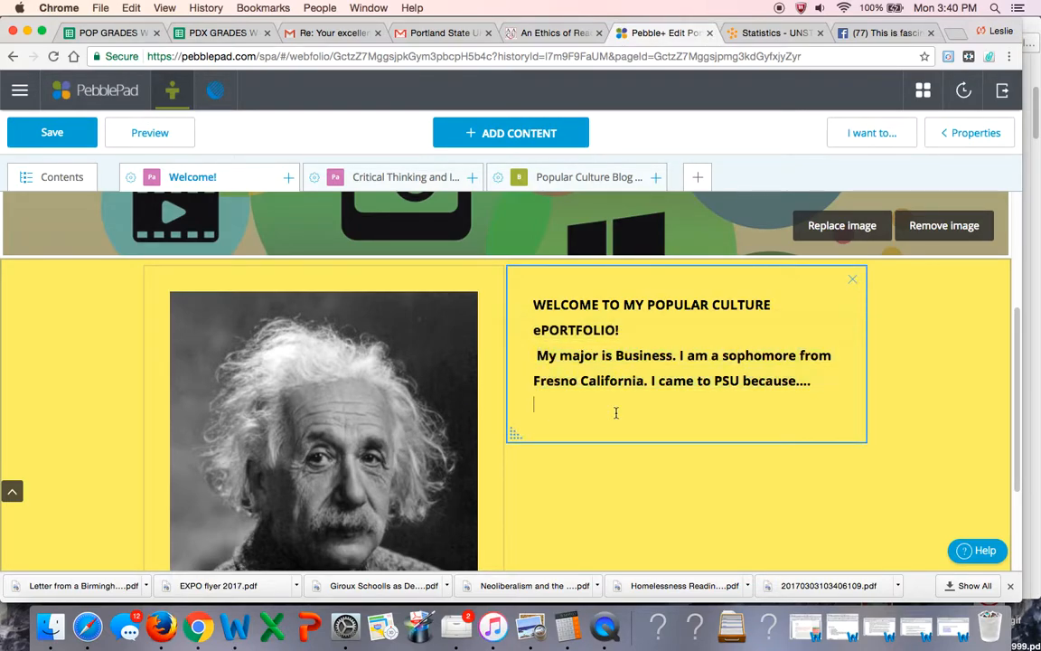
scroll(496, 423, down, 3)
scroll(496, 425, down, 1)
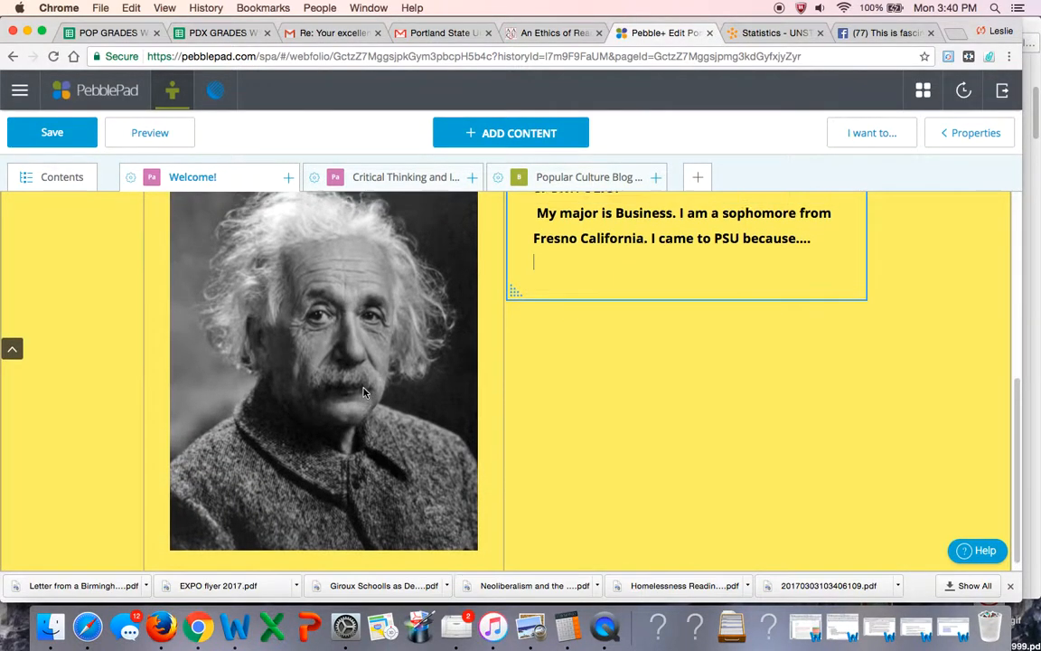
scroll(364, 393, up, 5)
scroll(364, 392, down, 2)
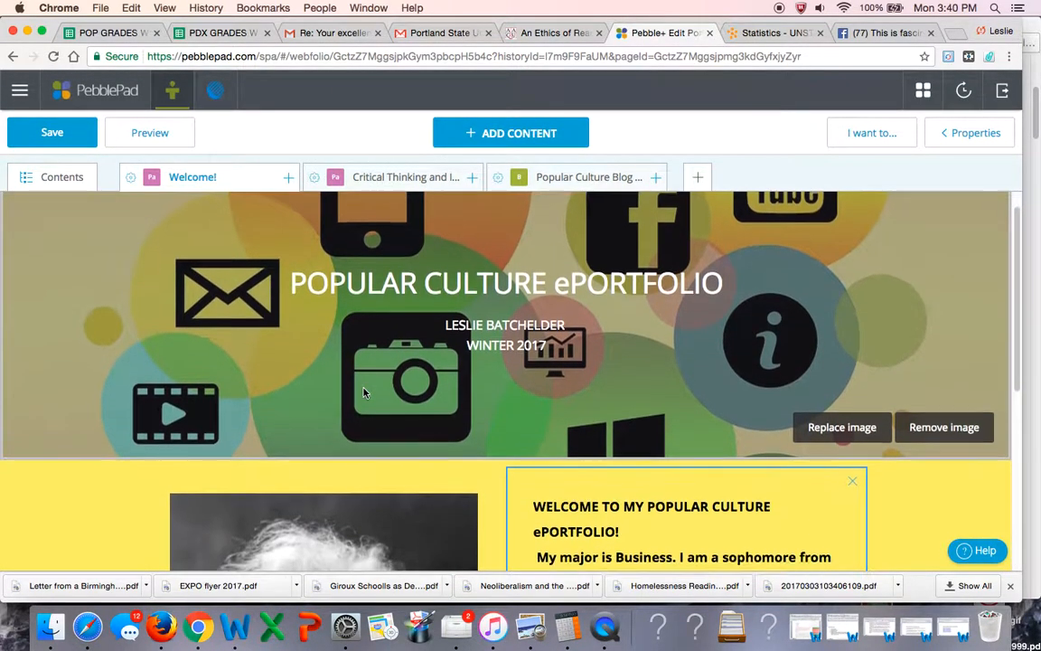
scroll(370, 384, up, 2)
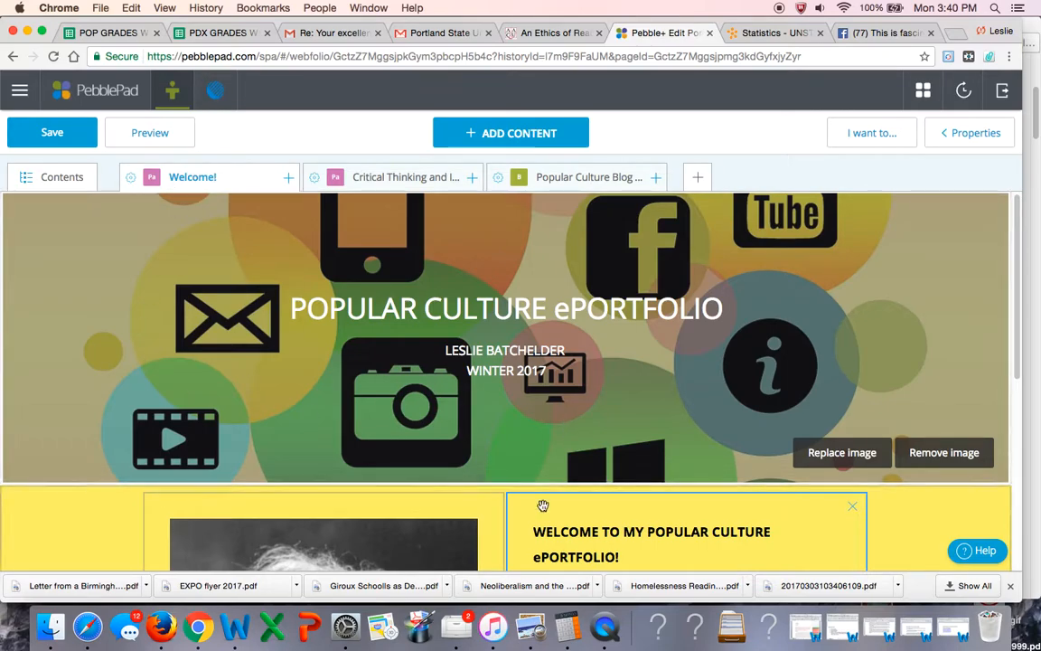
Step: Remove the Popular Culture Blog page from the portfolio and confirm the removal
click(654, 176)
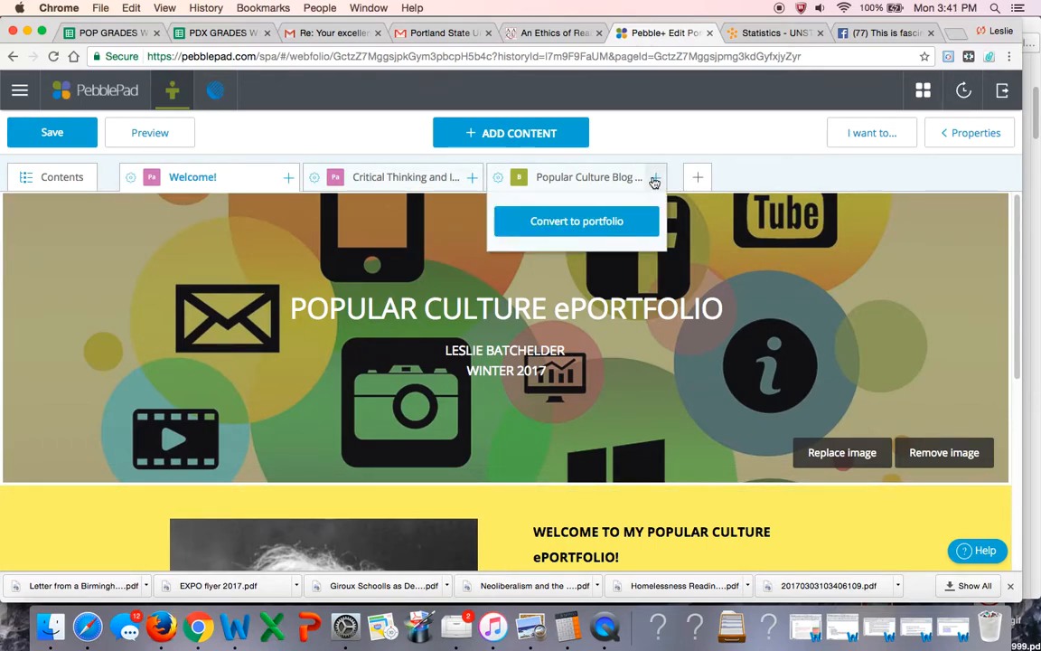
click(498, 177)
click(541, 280)
click(449, 372)
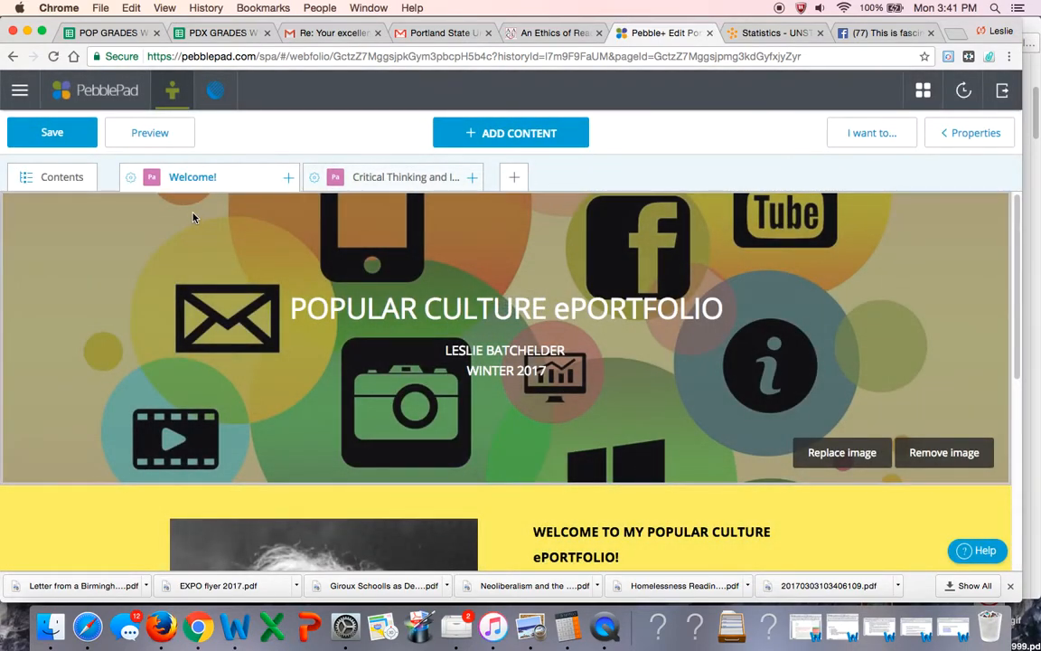
Step: Examine the Critical Thinking and Inquiry page, including its page options, banner quote and writing prompt
click(311, 178)
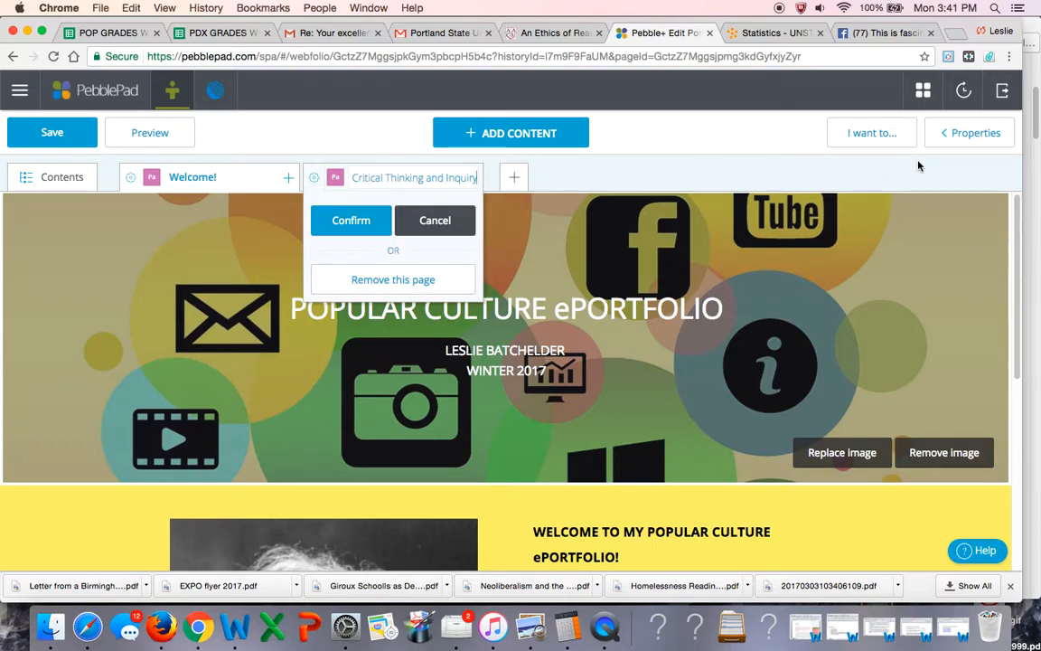
click(774, 171)
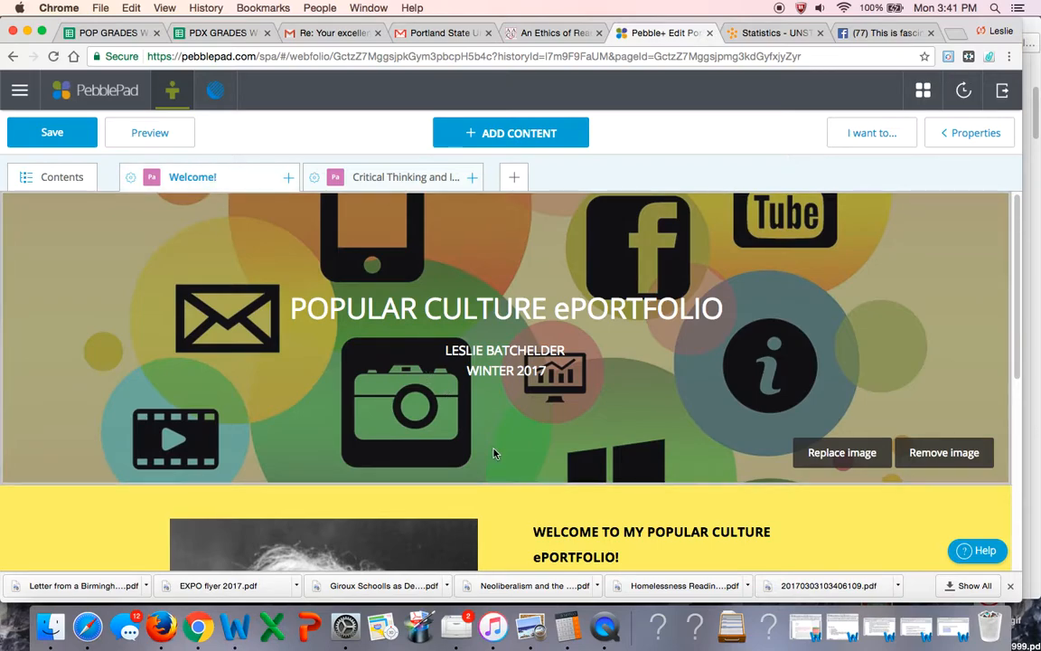
click(404, 186)
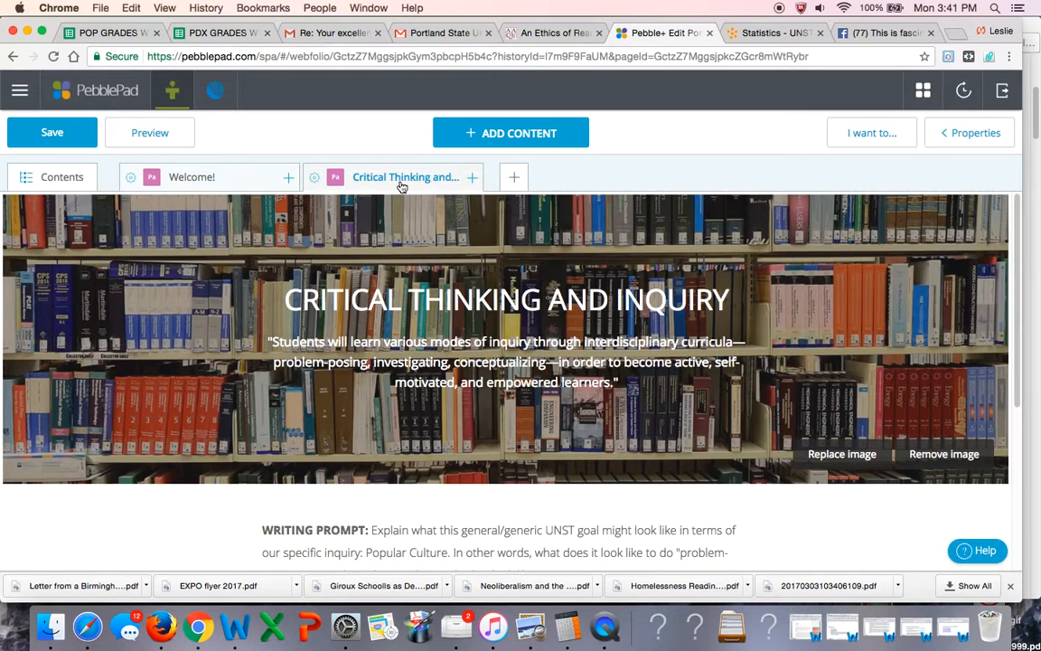
scroll(338, 371, down, 5)
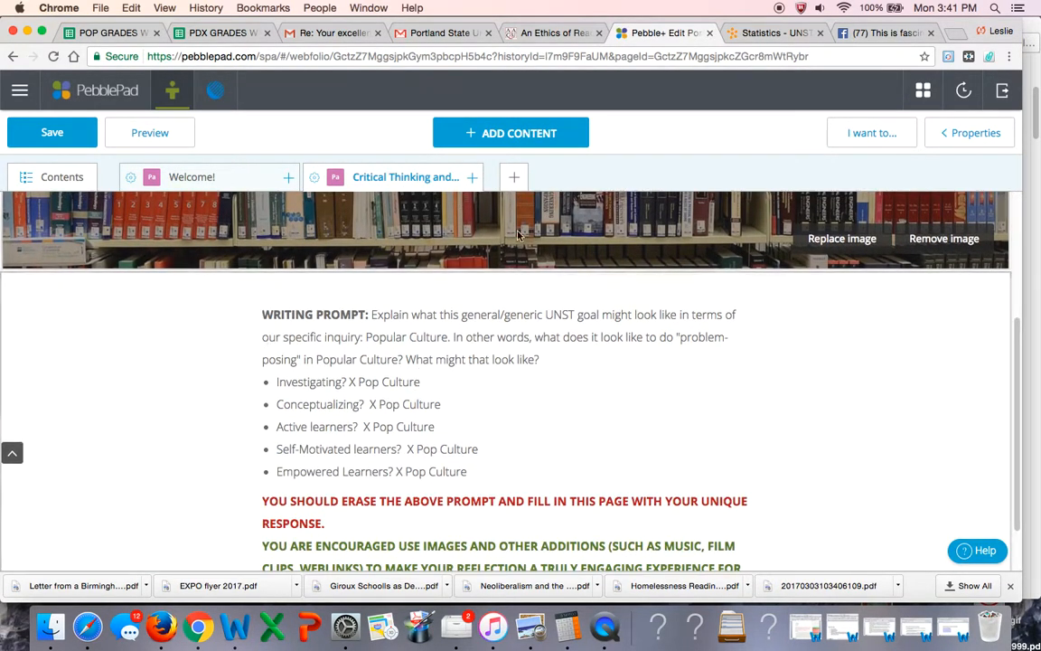
scroll(398, 461, up, 5)
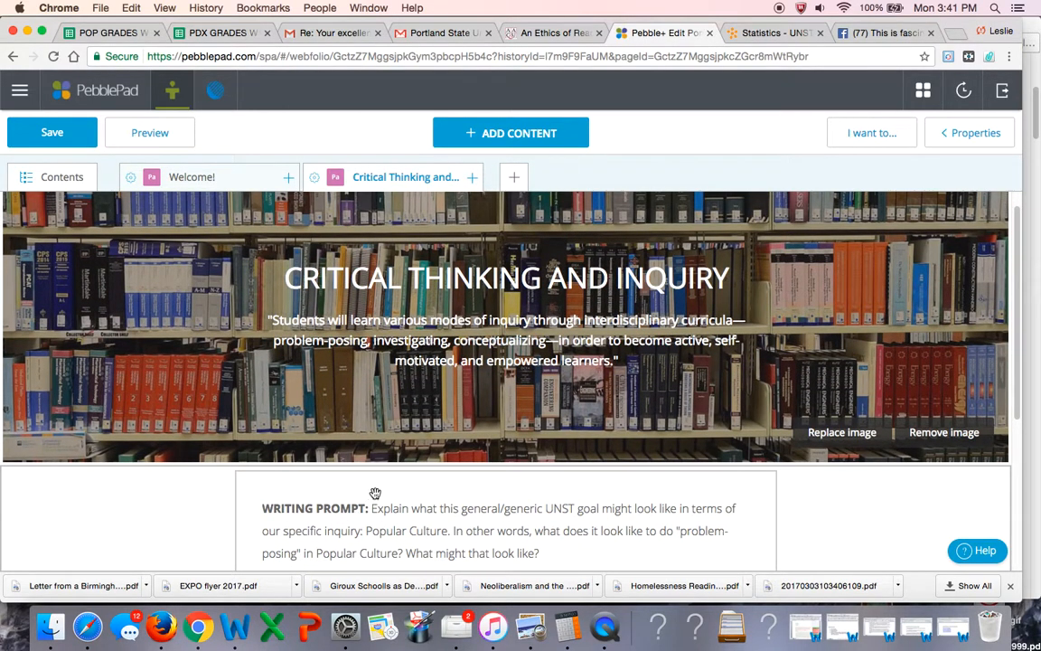
scroll(375, 493, down, 4)
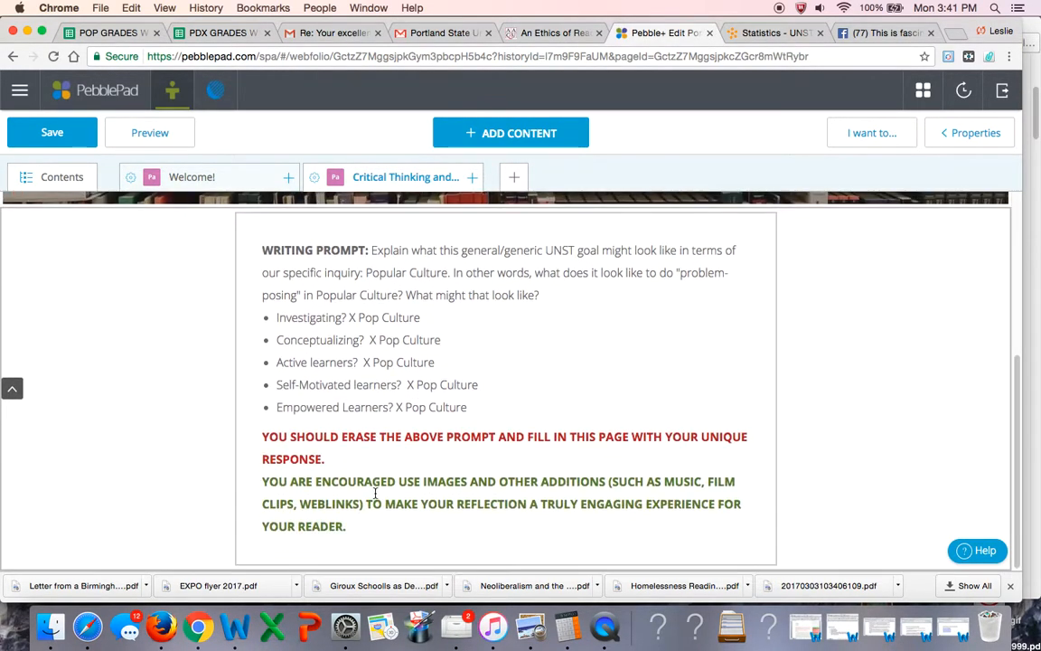
scroll(375, 493, up, 1)
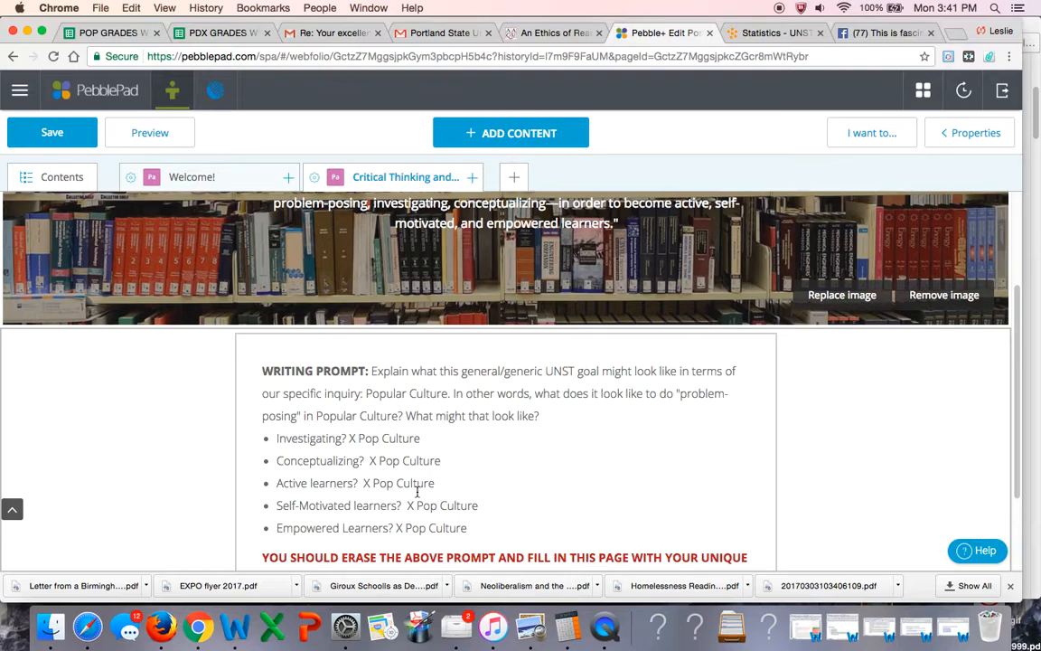
click(533, 458)
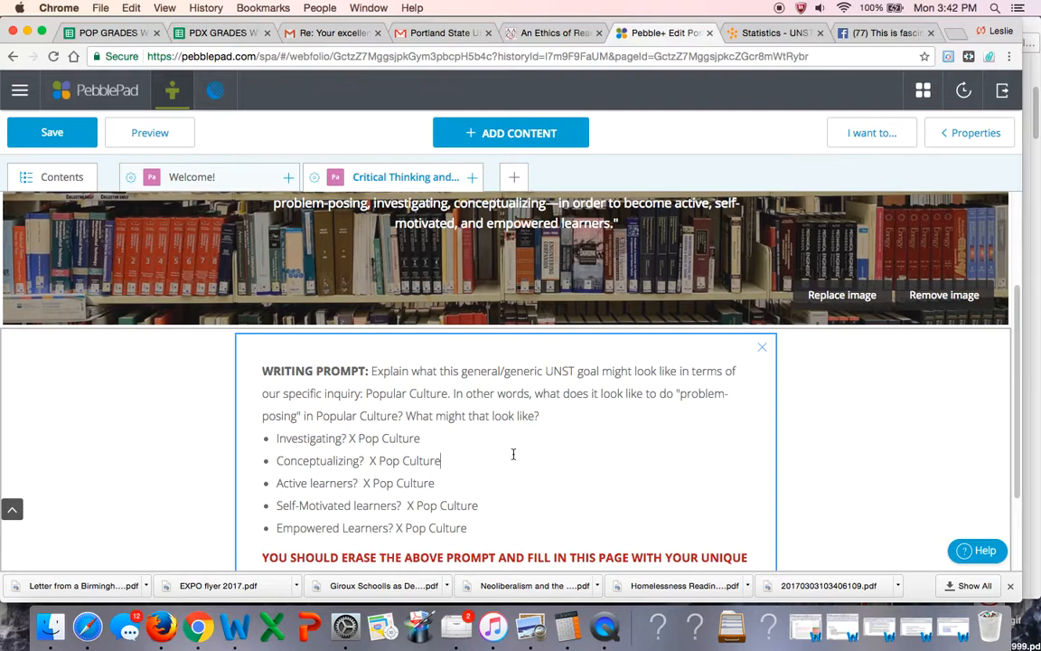
scroll(514, 445, up, 4)
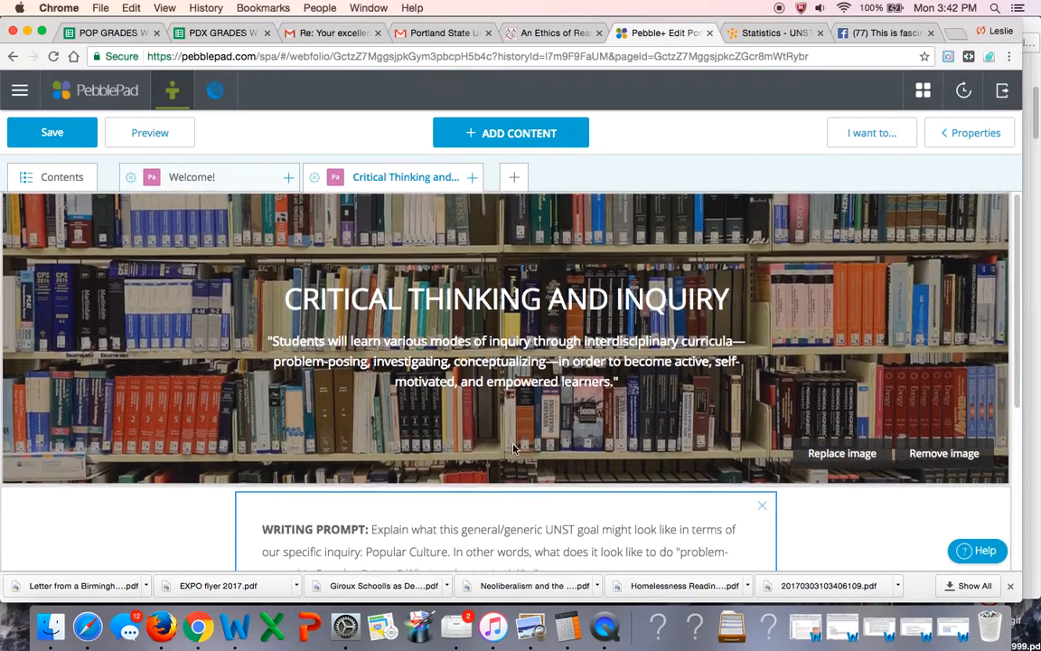
scroll(513, 447, down, 6)
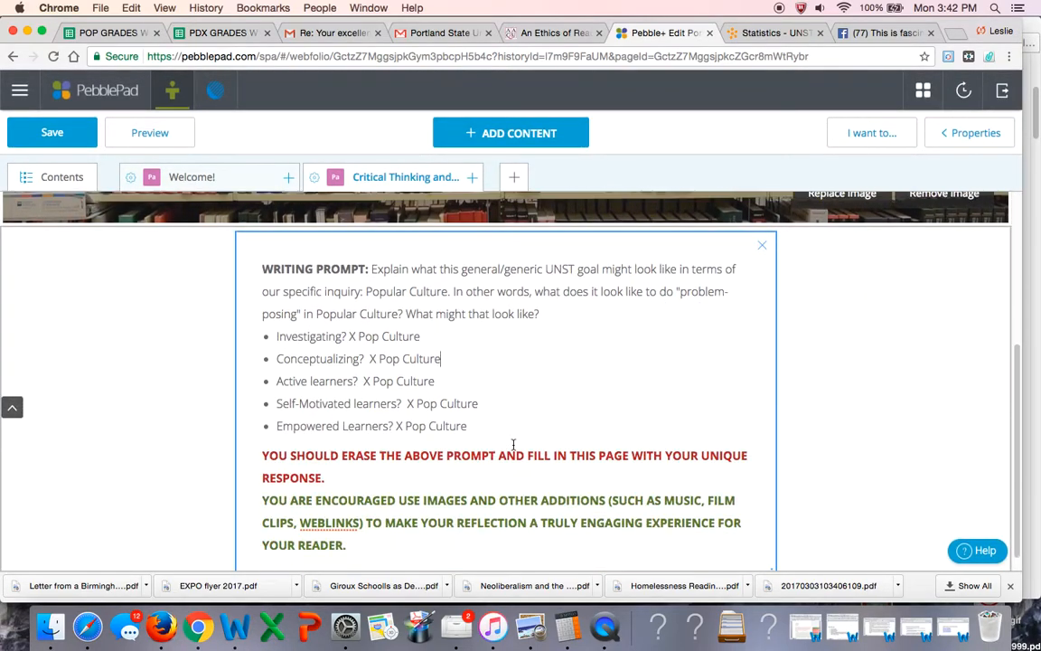
scroll(514, 444, up, 6)
scroll(513, 444, up, 1)
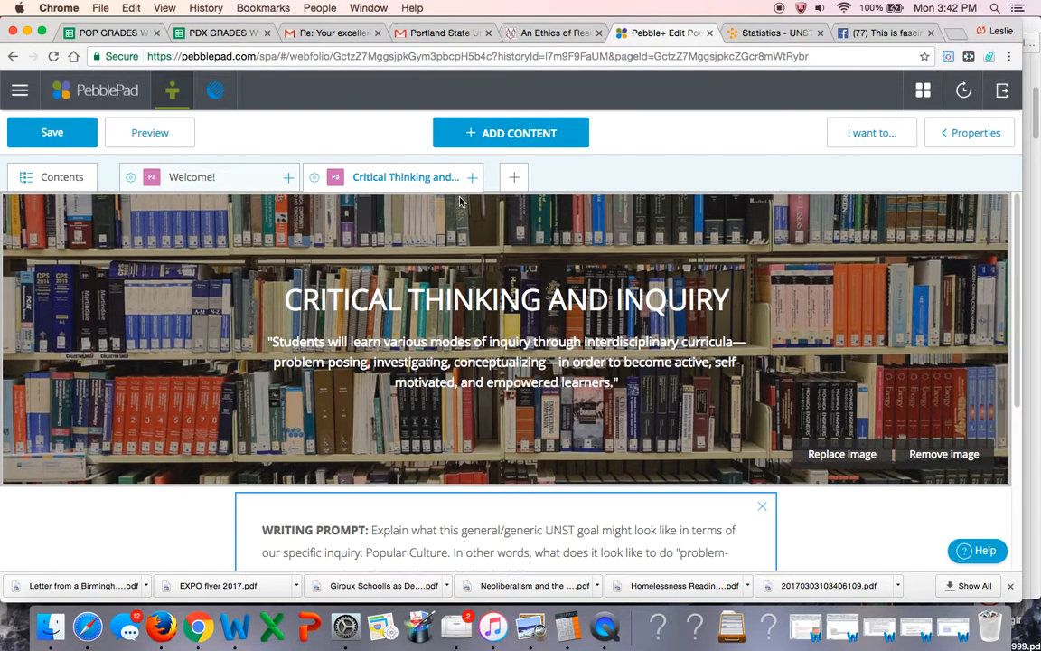
click(314, 180)
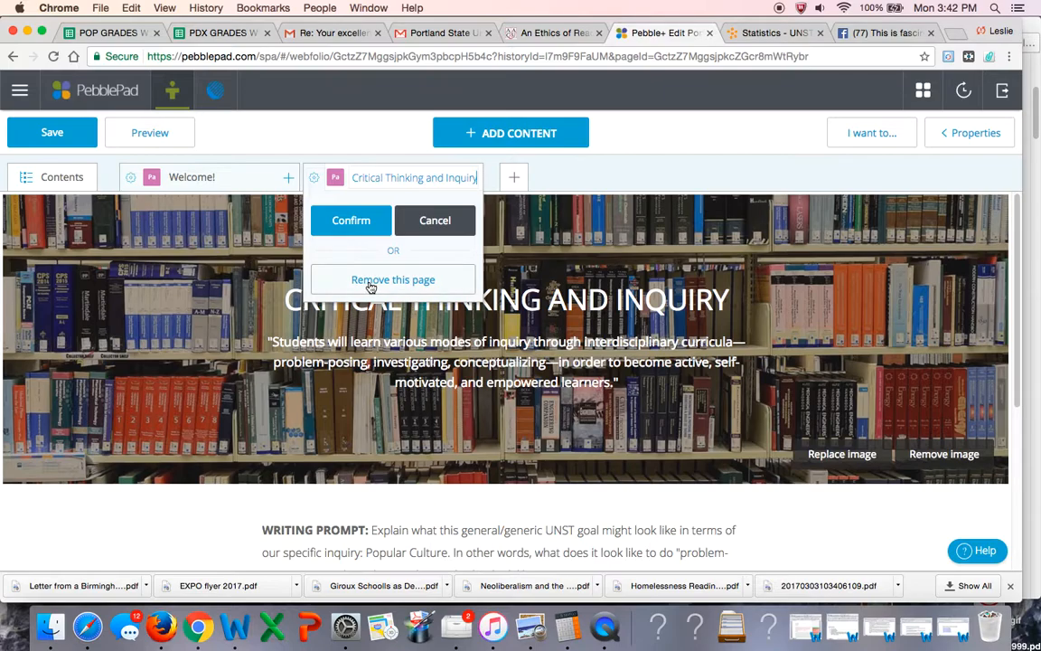
click(440, 223)
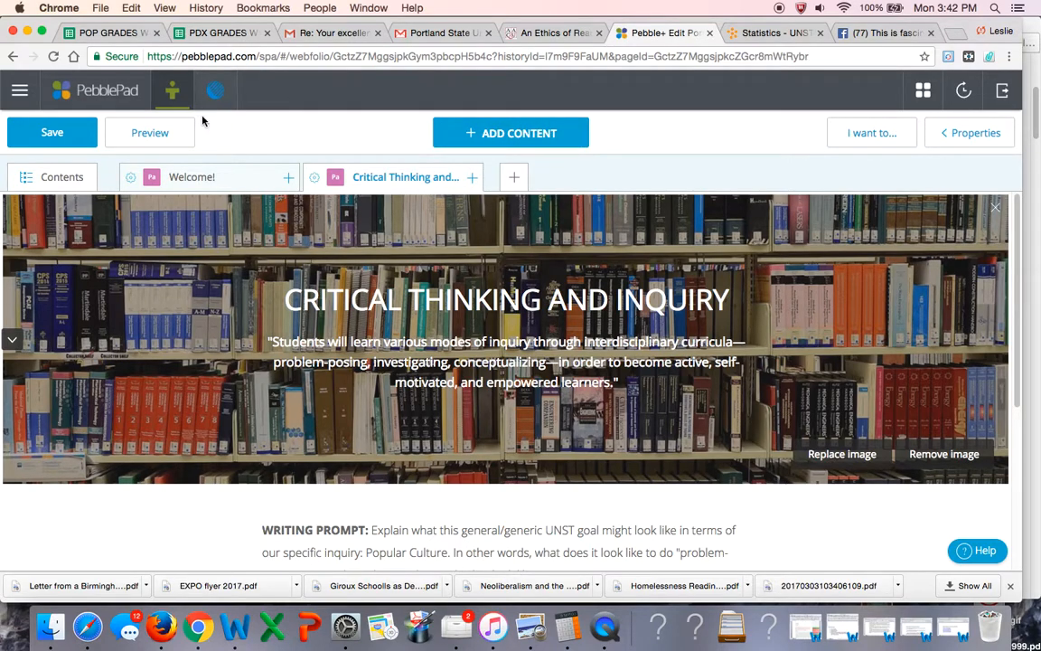
Step: Return to the Welcome page and add the existing asset Popular Culture Blog W17 as the portfolio's last page
click(228, 186)
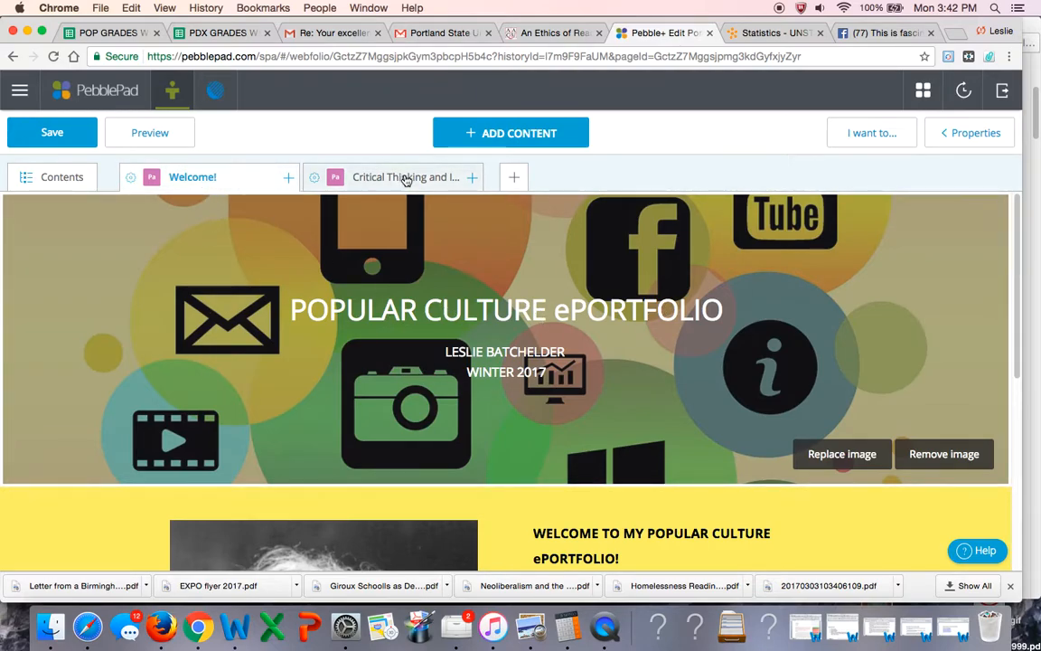
click(515, 179)
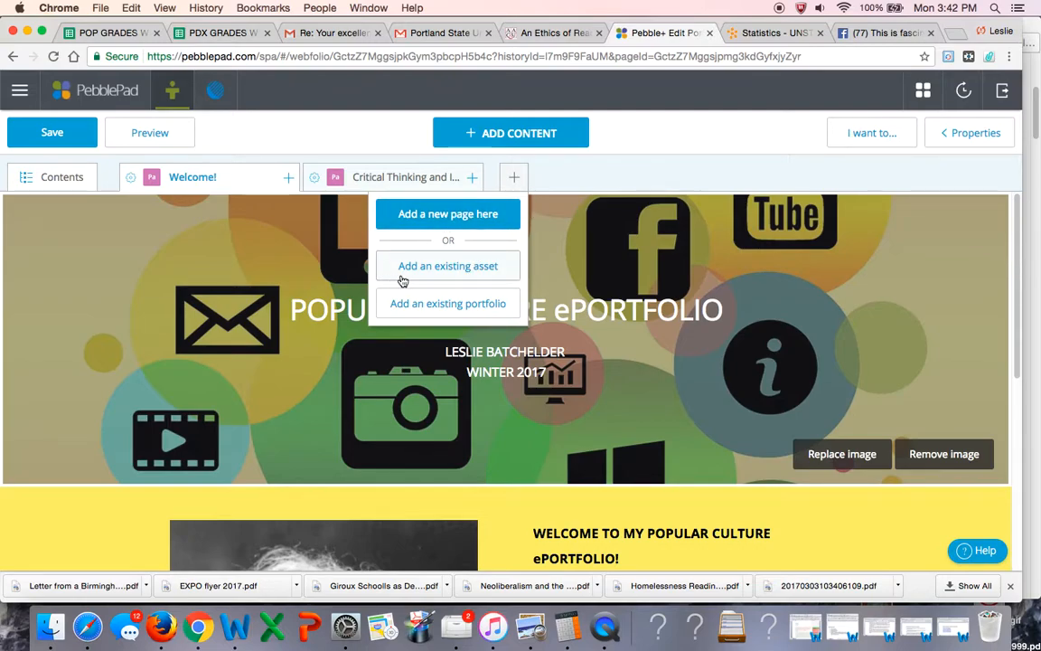
click(494, 271)
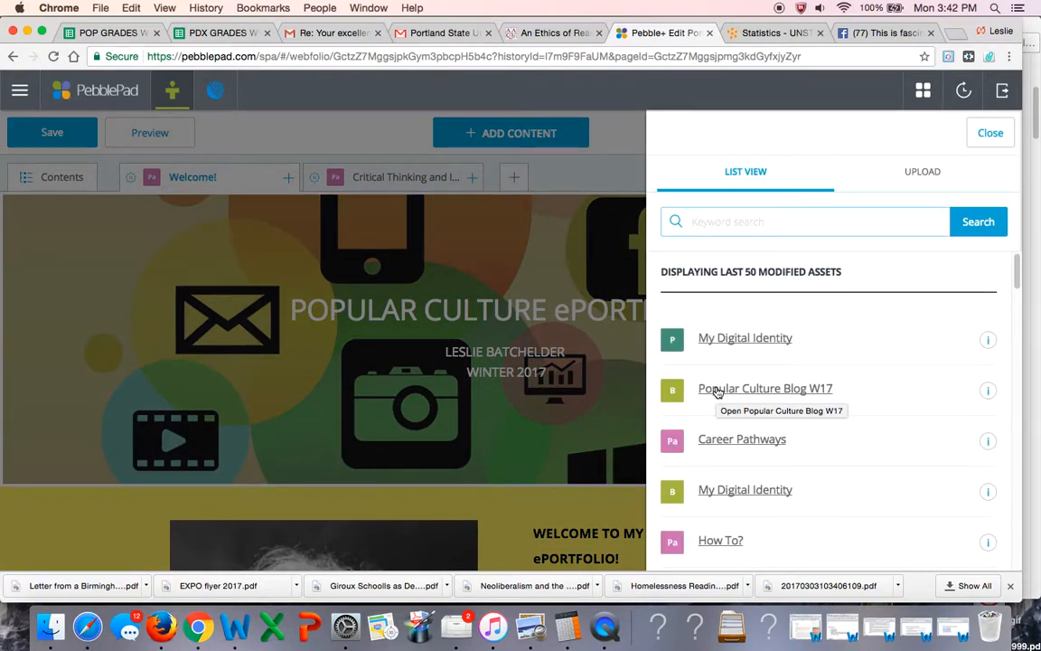
click(717, 389)
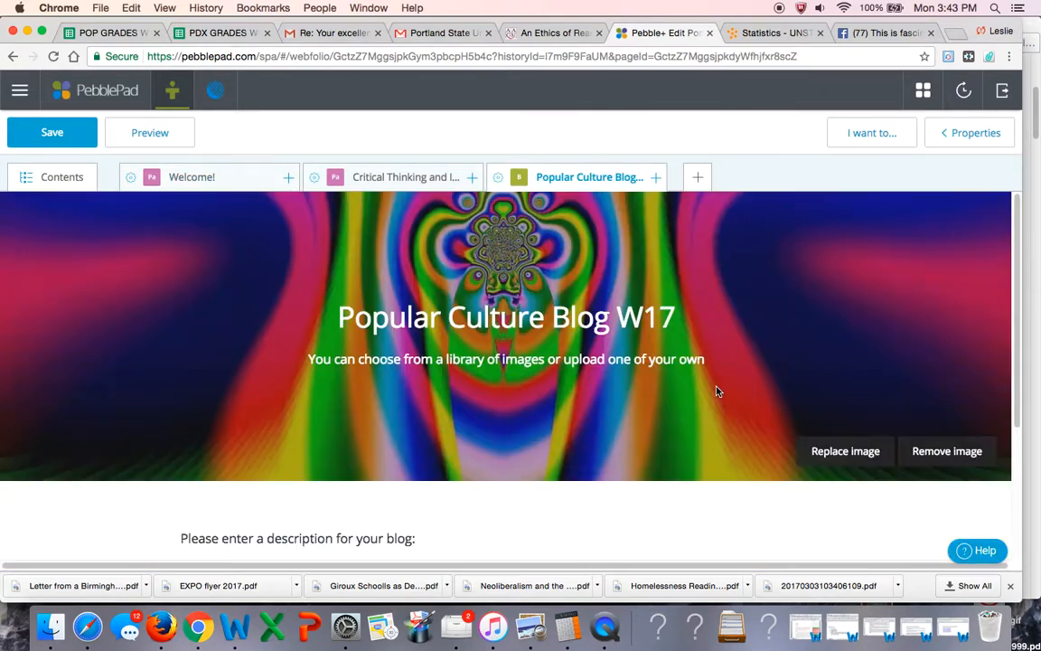
Step: Open the My Digital Identity post from the blog page, saving the portfolio changes on exit
scroll(717, 390, down, 5)
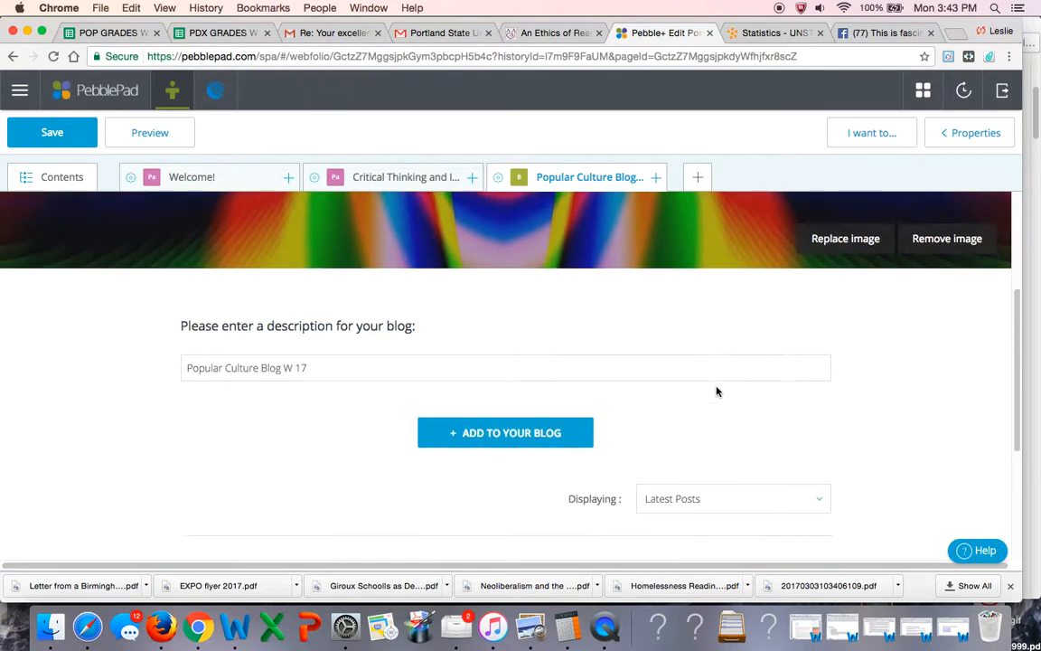
scroll(717, 392, down, 2)
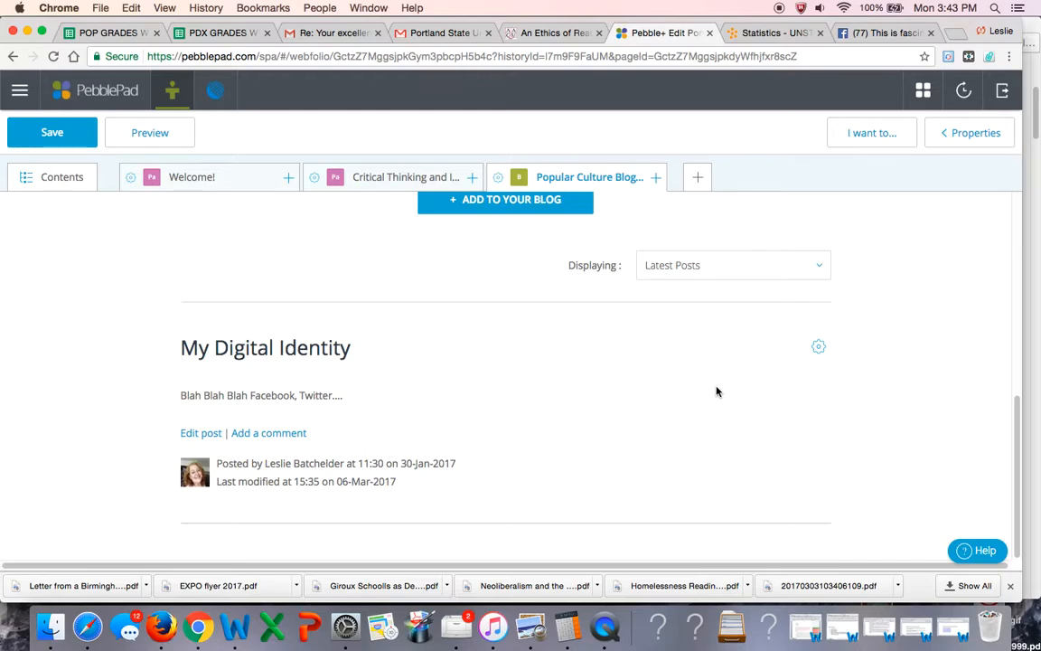
scroll(717, 393, up, 1)
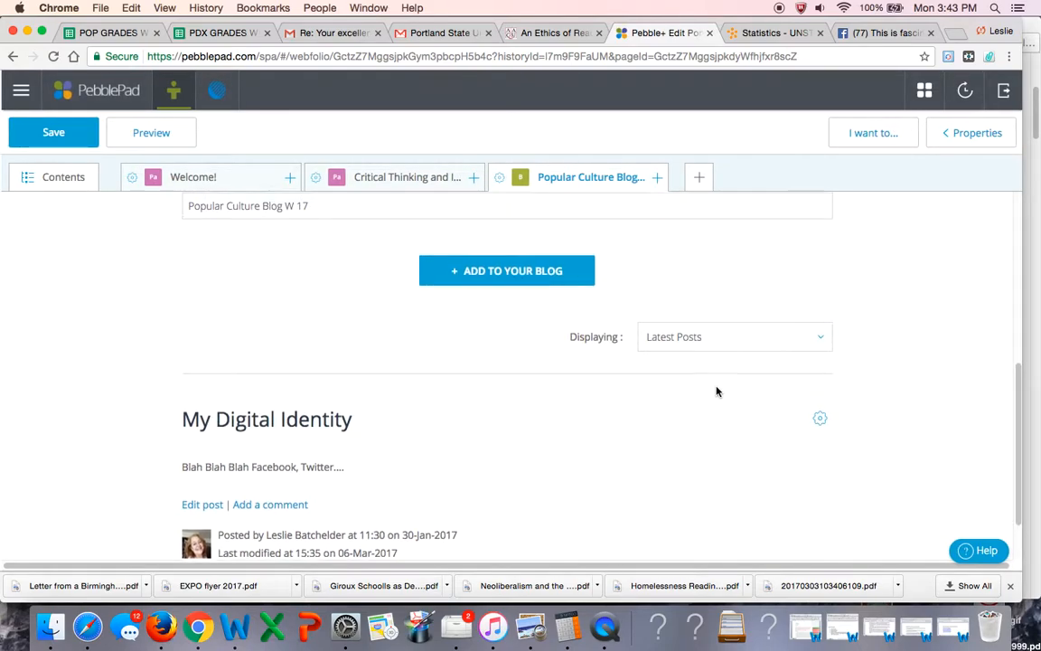
scroll(717, 393, down, 1)
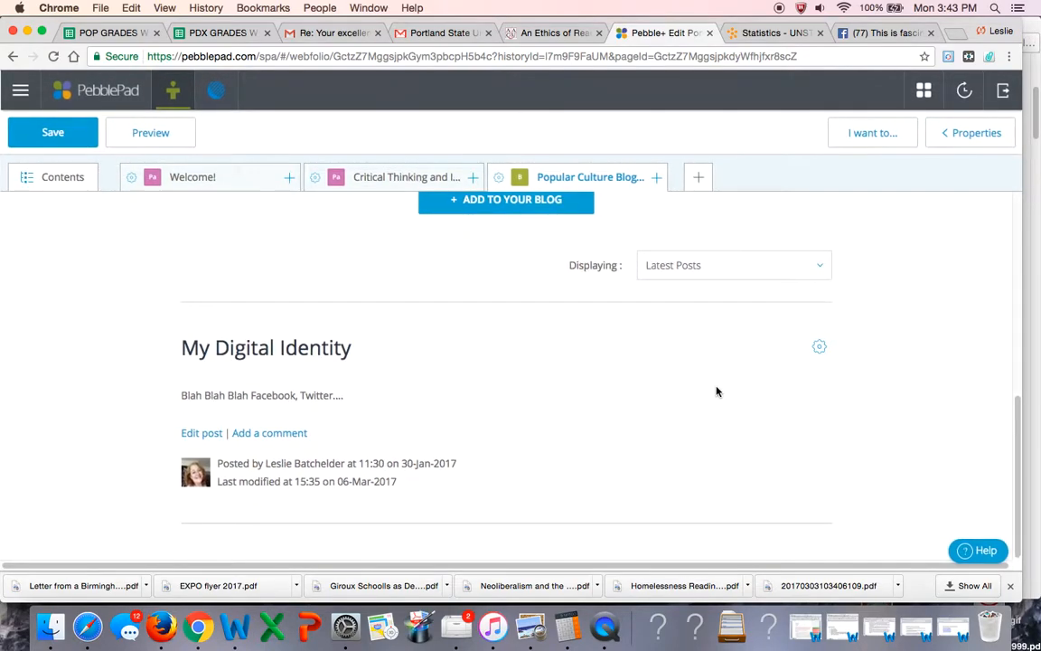
click(260, 342)
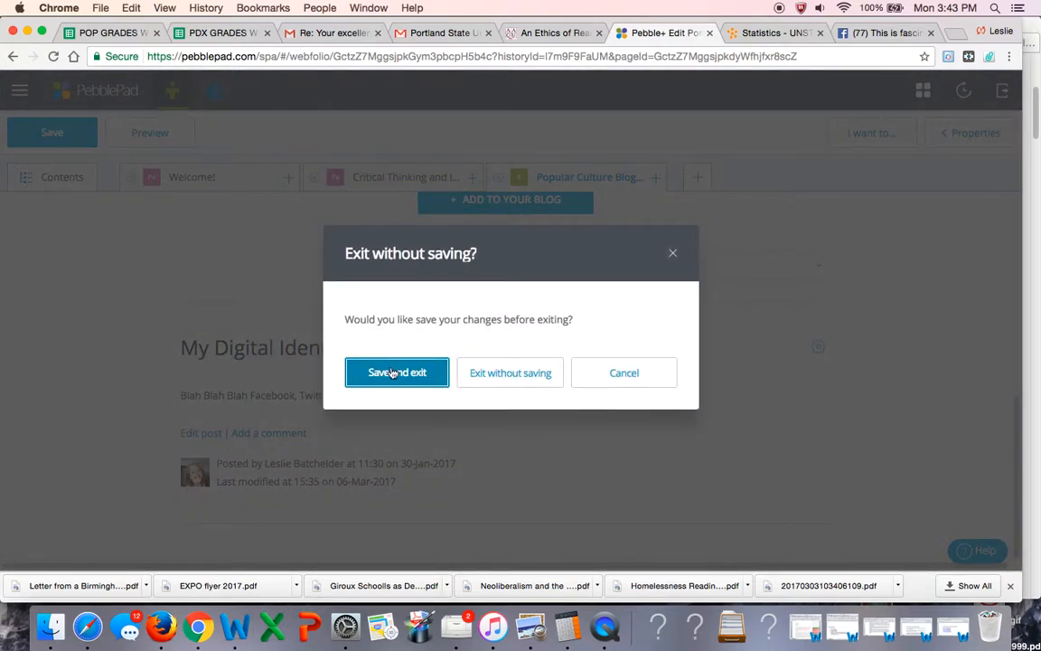
click(392, 372)
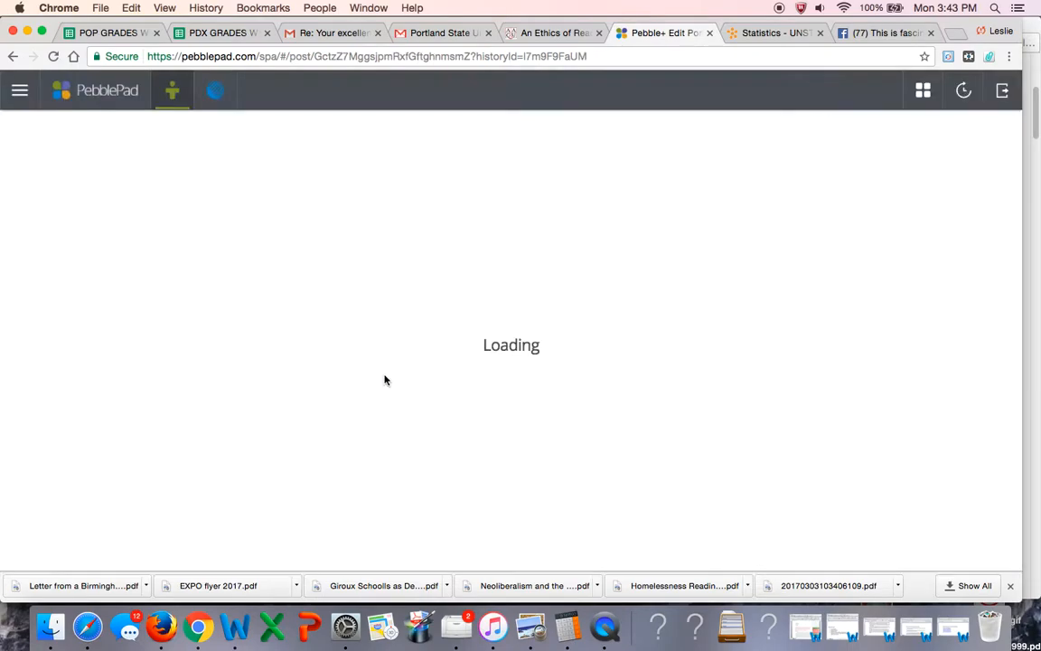
Step: Look over the My Digital Identity blog post and return to the portfolio
scroll(393, 424, down, 2)
scroll(392, 424, up, 2)
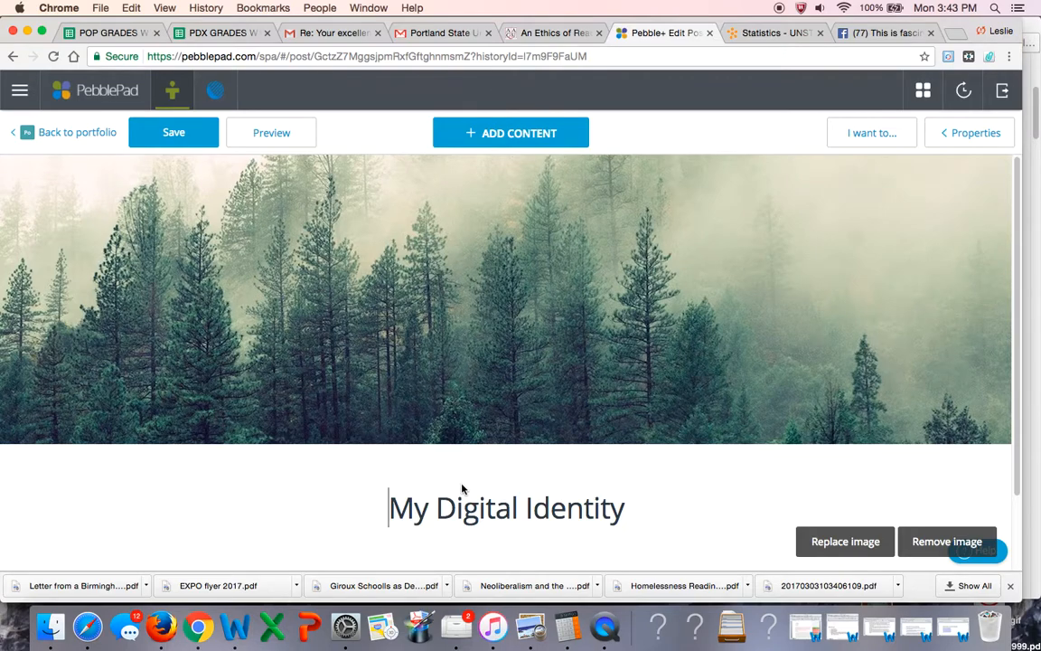
scroll(463, 489, down, 2)
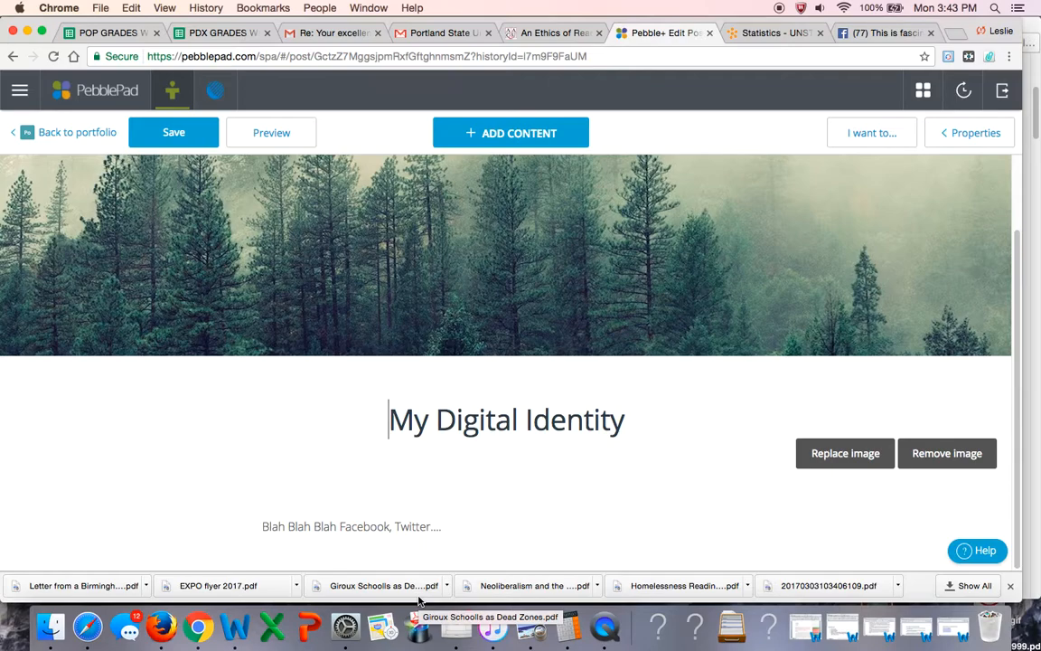
click(90, 132)
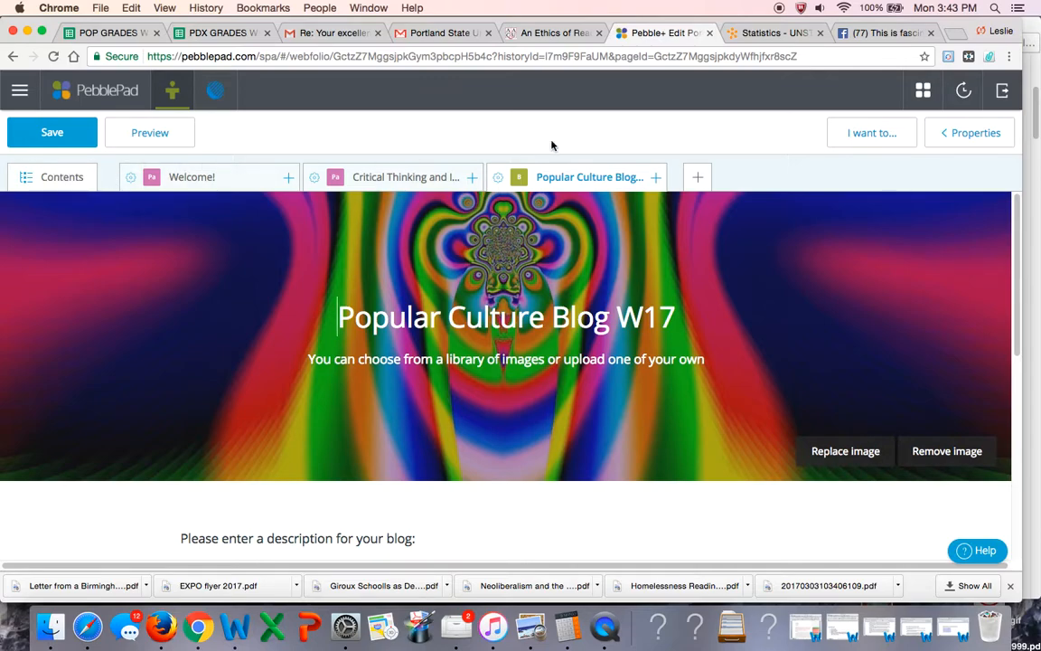
Step: From the Welcome page, add a new blank page at the end of the portfolio, after the Popular Culture Blog
click(247, 182)
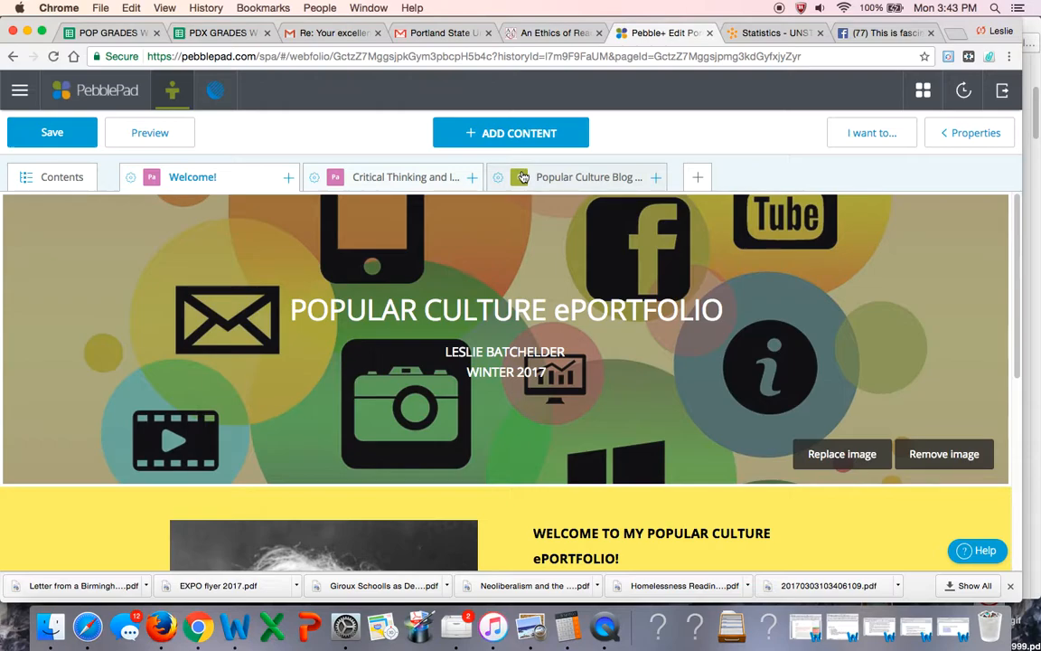
click(701, 179)
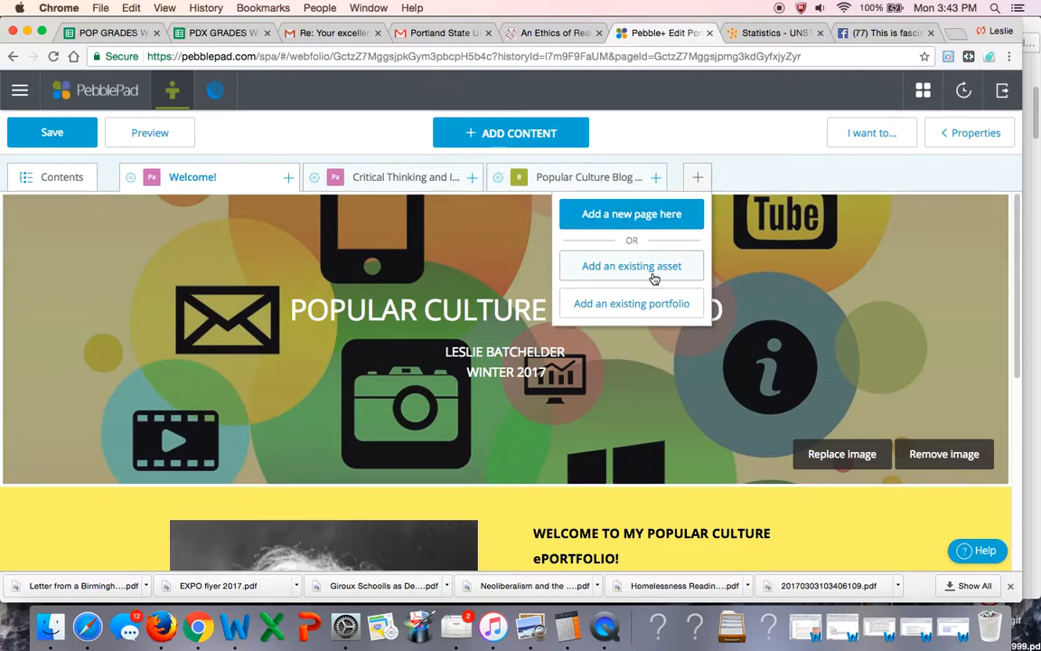
click(698, 176)
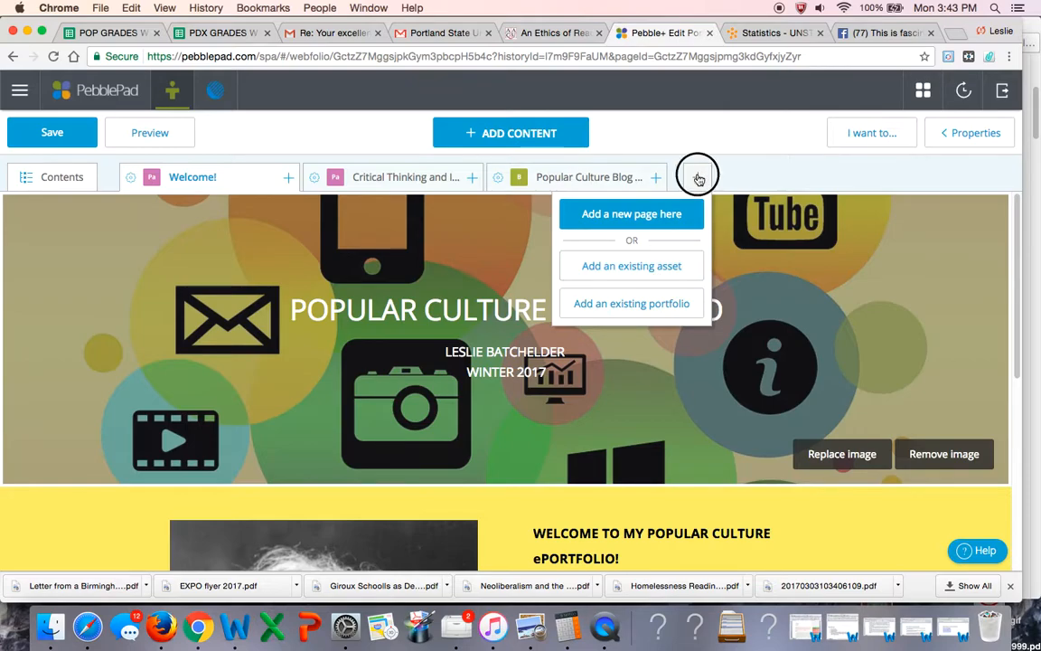
click(698, 178)
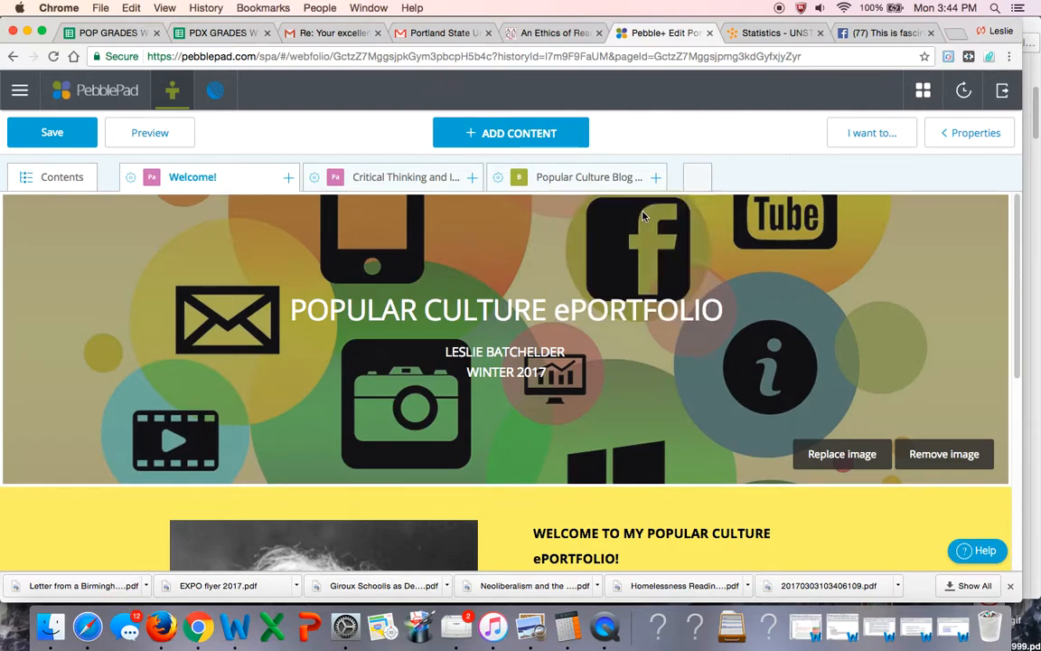
click(644, 215)
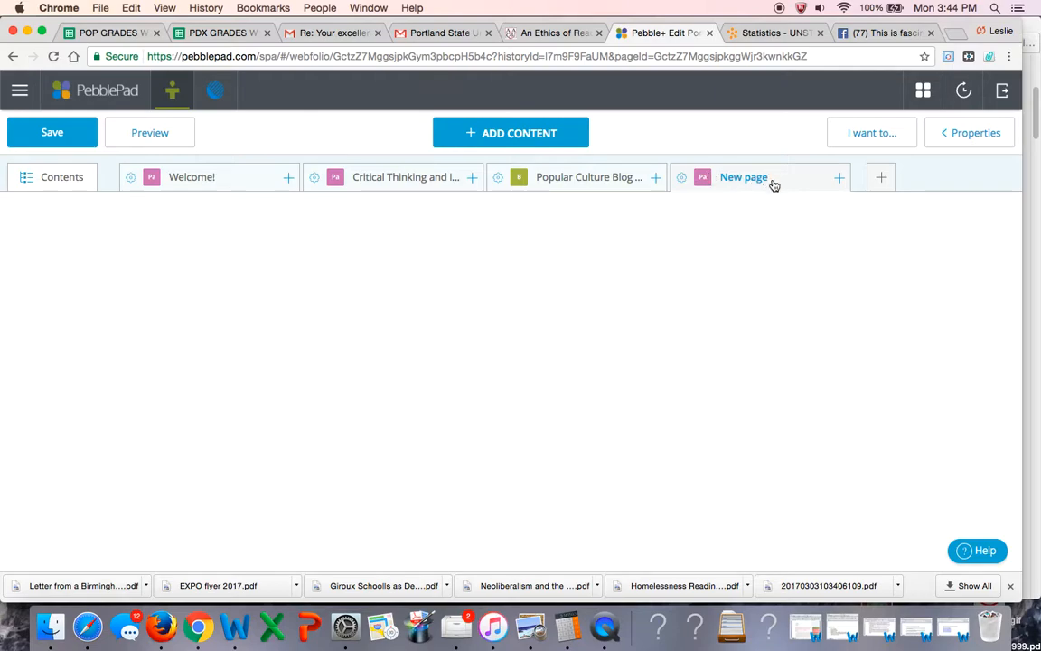
Step: Rename the new portfolio page "My Band" and confirm the title
click(683, 182)
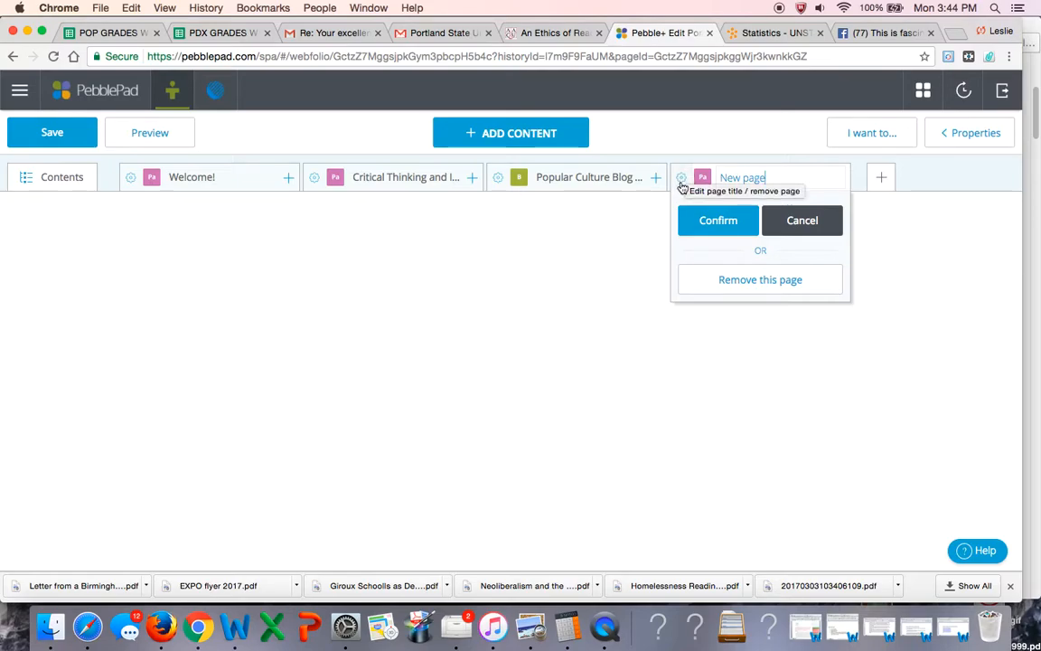
drag(775, 178, 716, 184)
key(BackSpace)
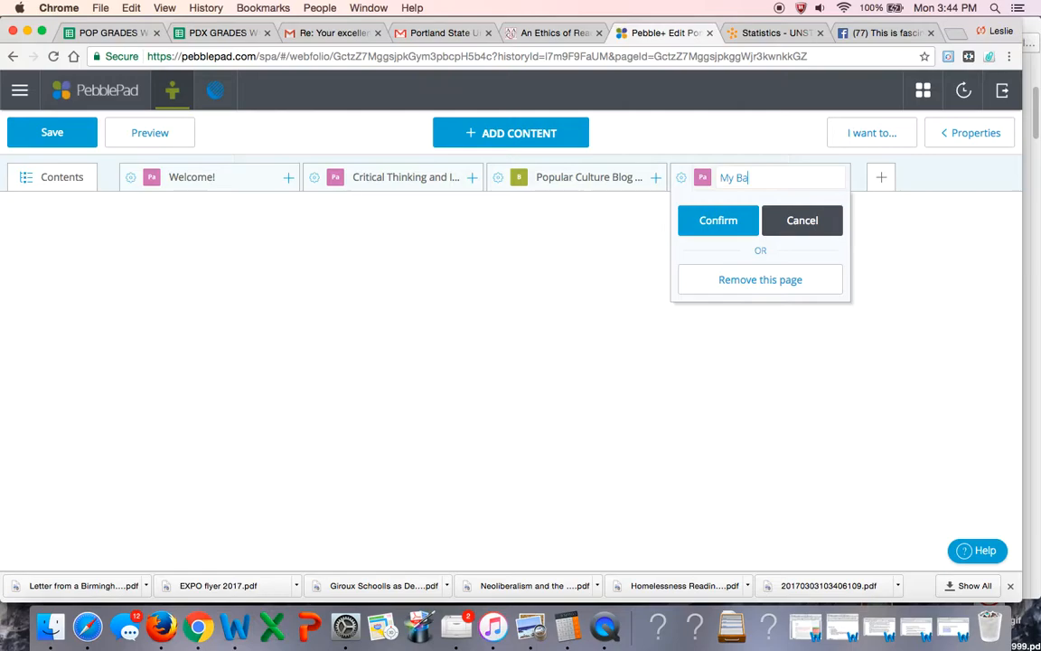
click(731, 226)
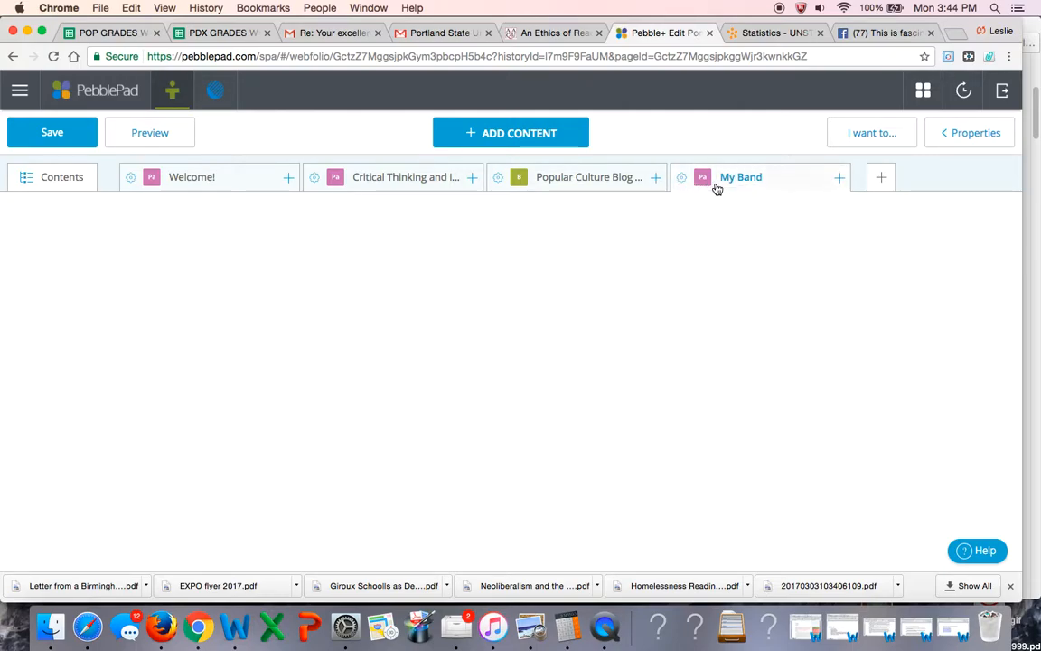
Step: Add a banner to the My Band page and set its heading to "Screaming Nuns"
click(506, 135)
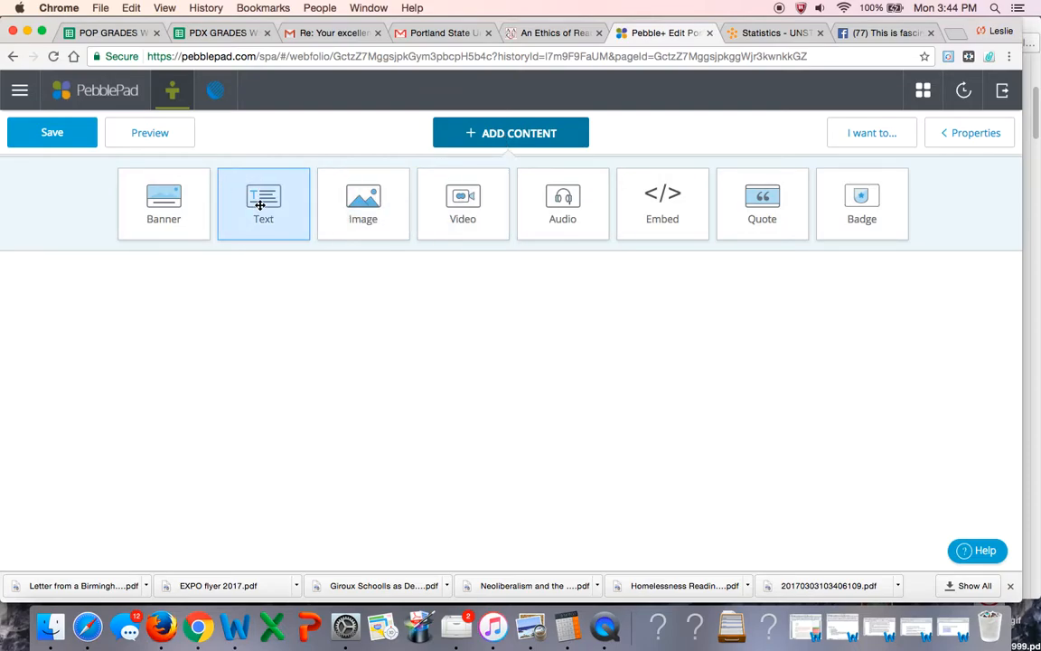
click(187, 227)
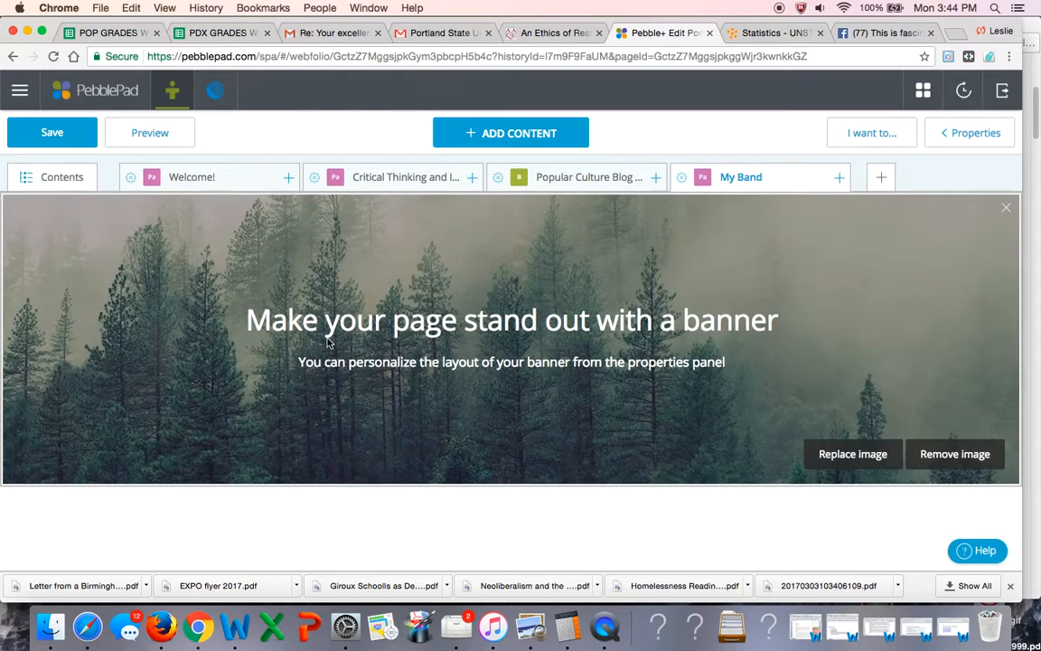
click(326, 325)
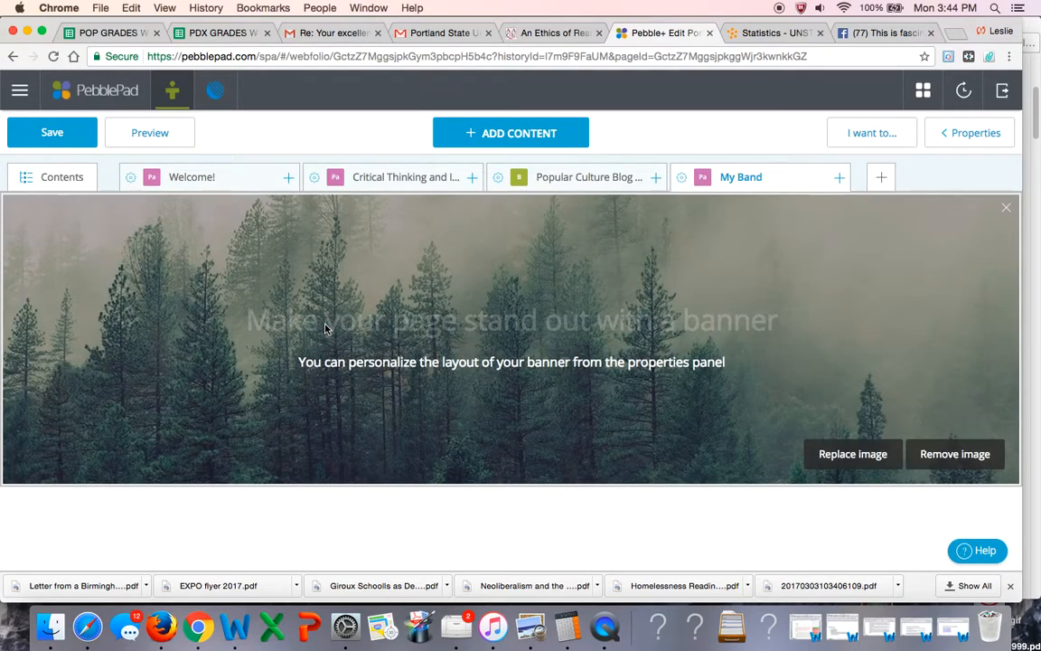
text(Scram)
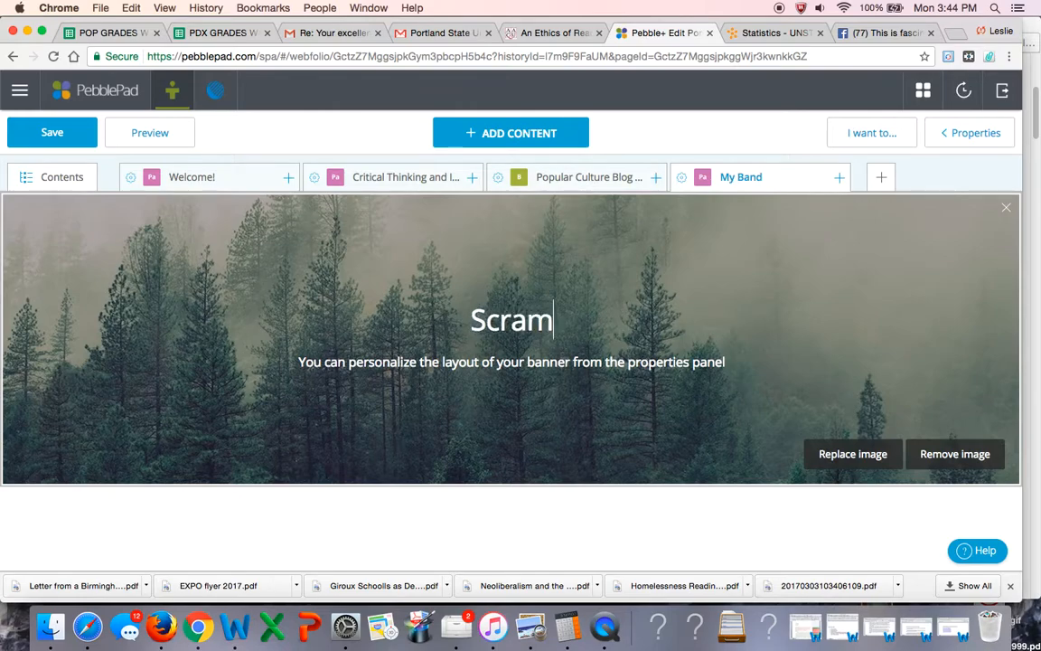
key(BackSpace)
key(BackSpace)
text(eaming )
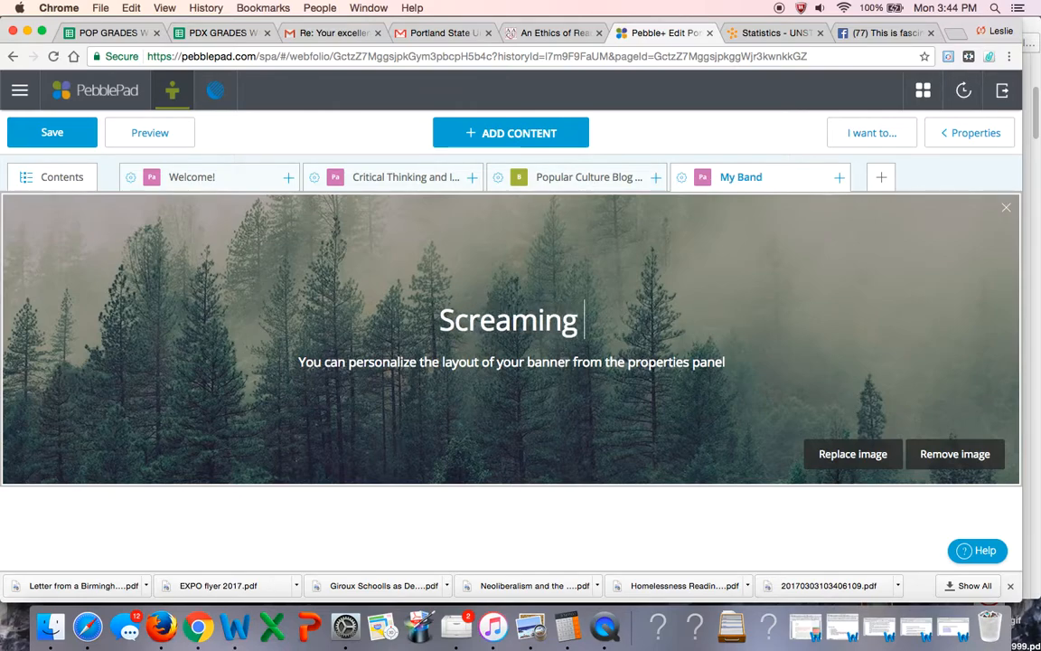
text(Nuns)
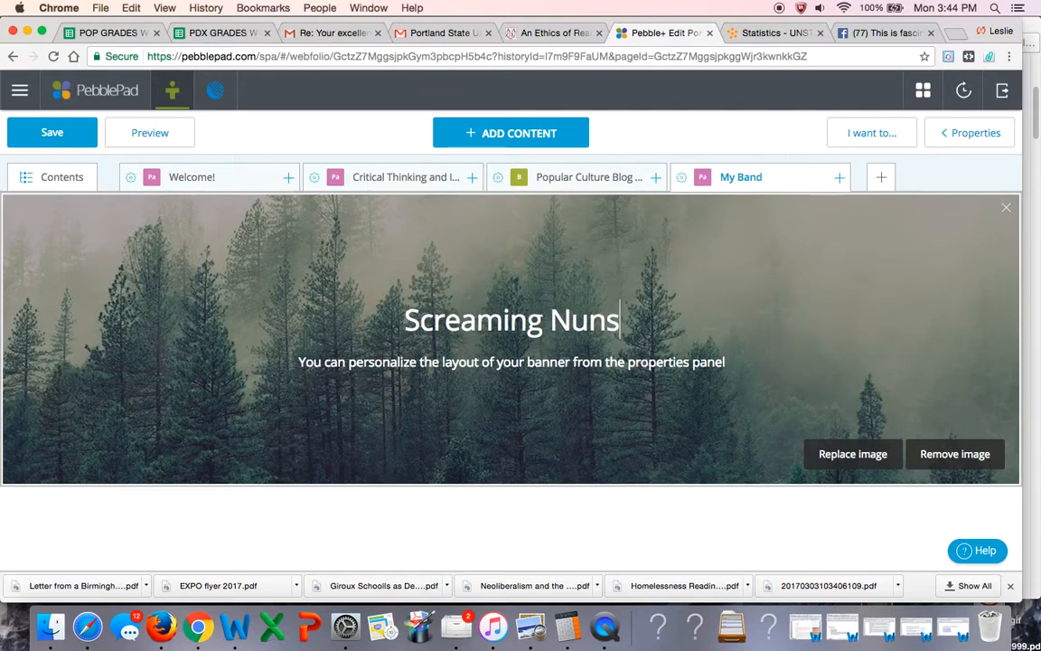
Step: Set the banner's subtitle to "A Punk Rock Experiential Band"
click(405, 365)
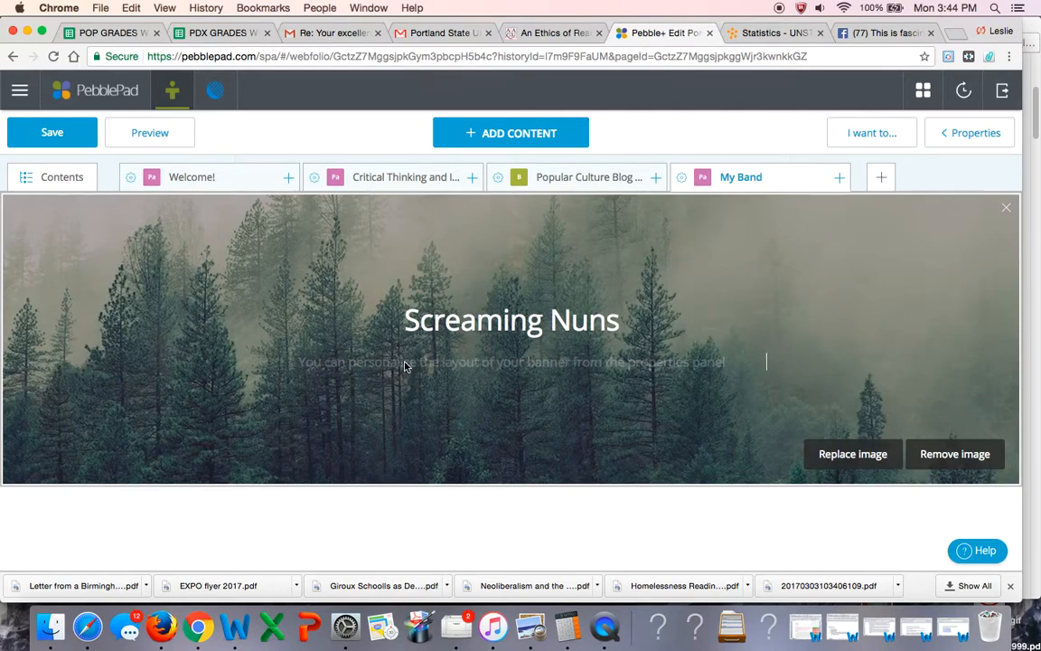
text(A)
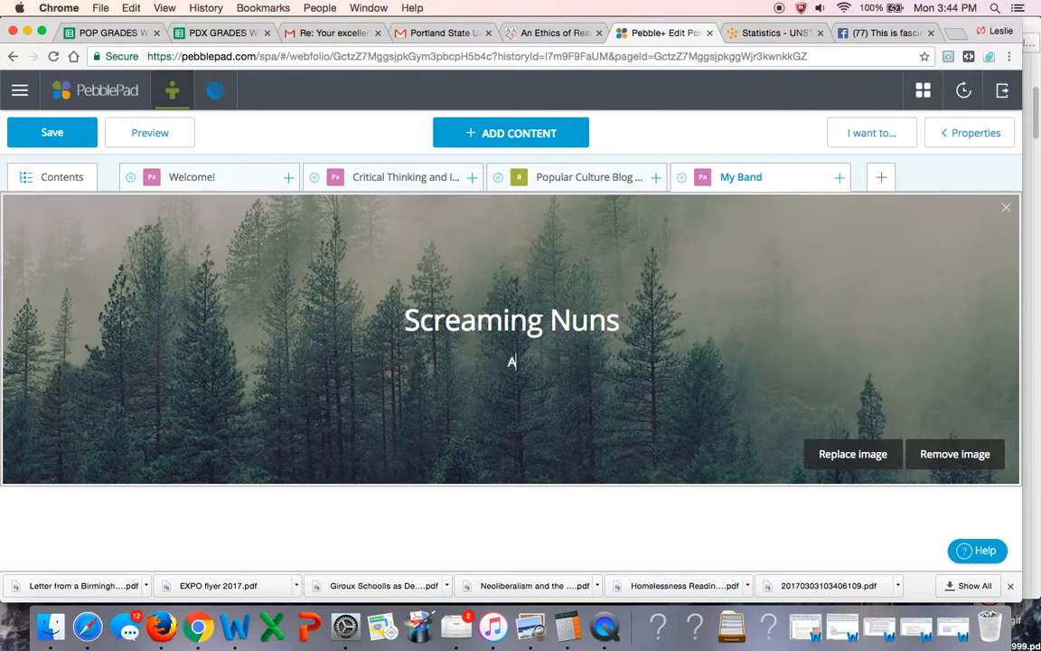
text( Punk Rock Experiential Band)
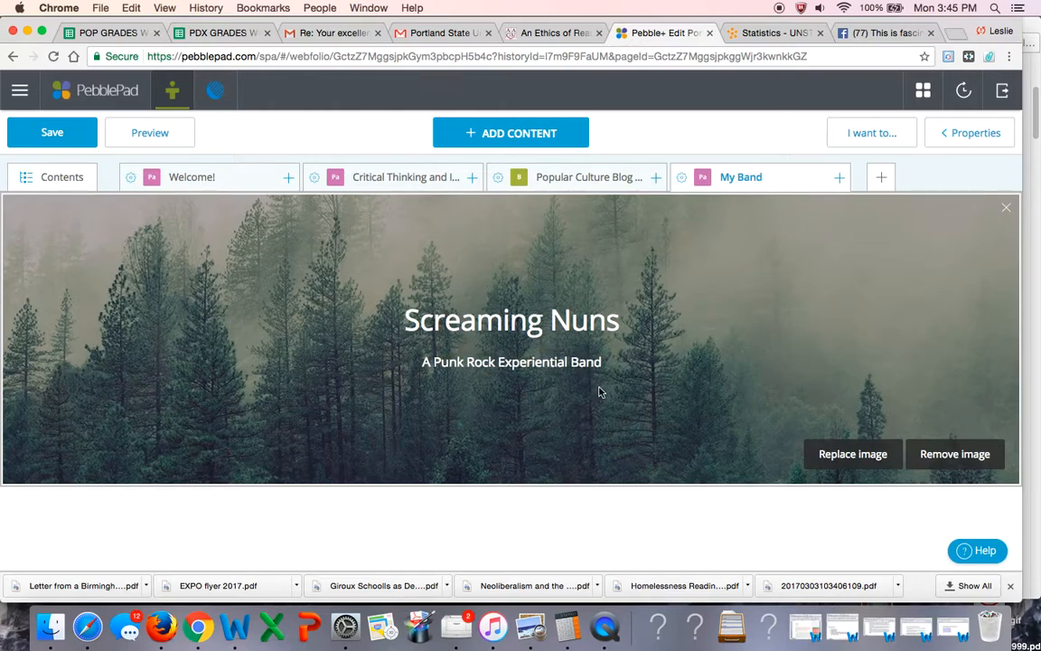
Step: Replace the My Band banner's forest picture with the colourful painting of a wide-eyed figure from the image gallery
click(853, 454)
scroll(767, 450, down, 2)
scroll(767, 451, down, 5)
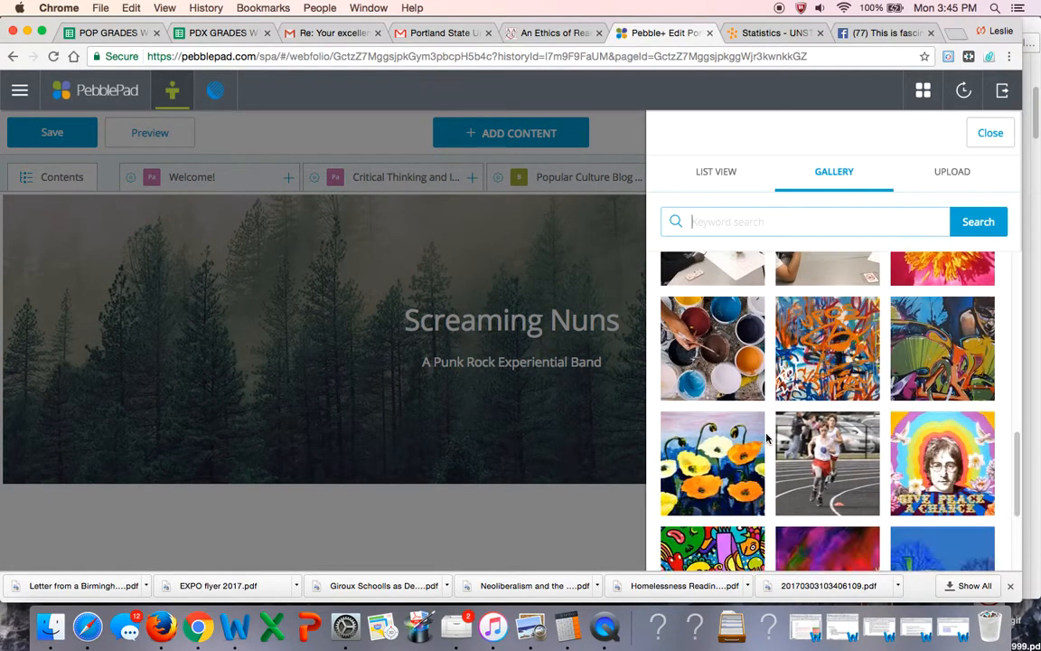
scroll(828, 317, down, 3)
click(831, 298)
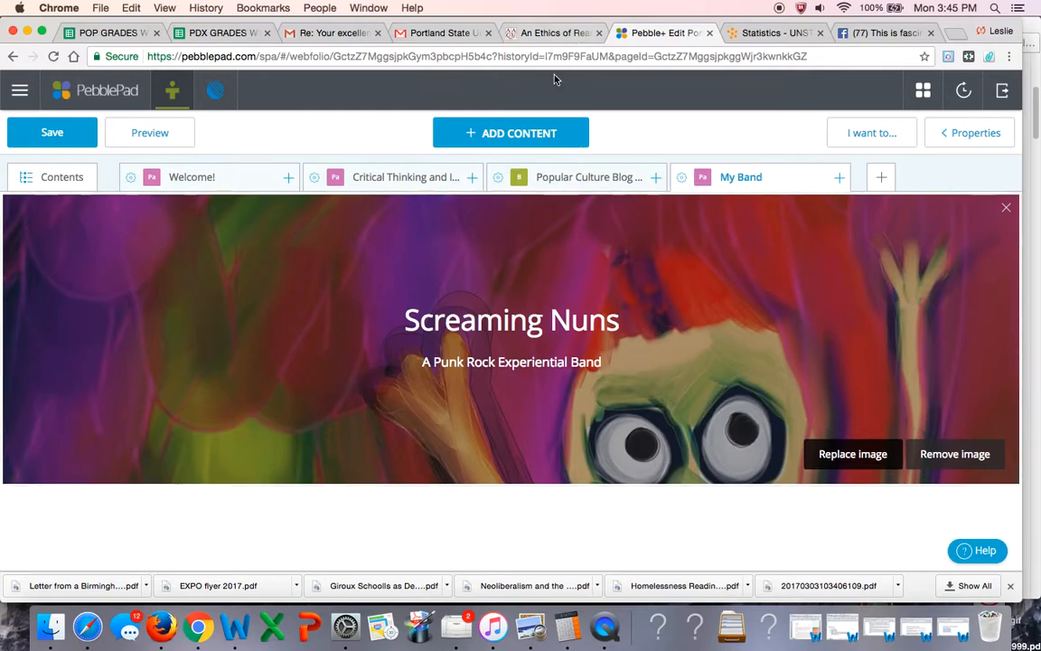
Step: Add an empty text block below the banner on the My Band page
click(521, 129)
click(259, 201)
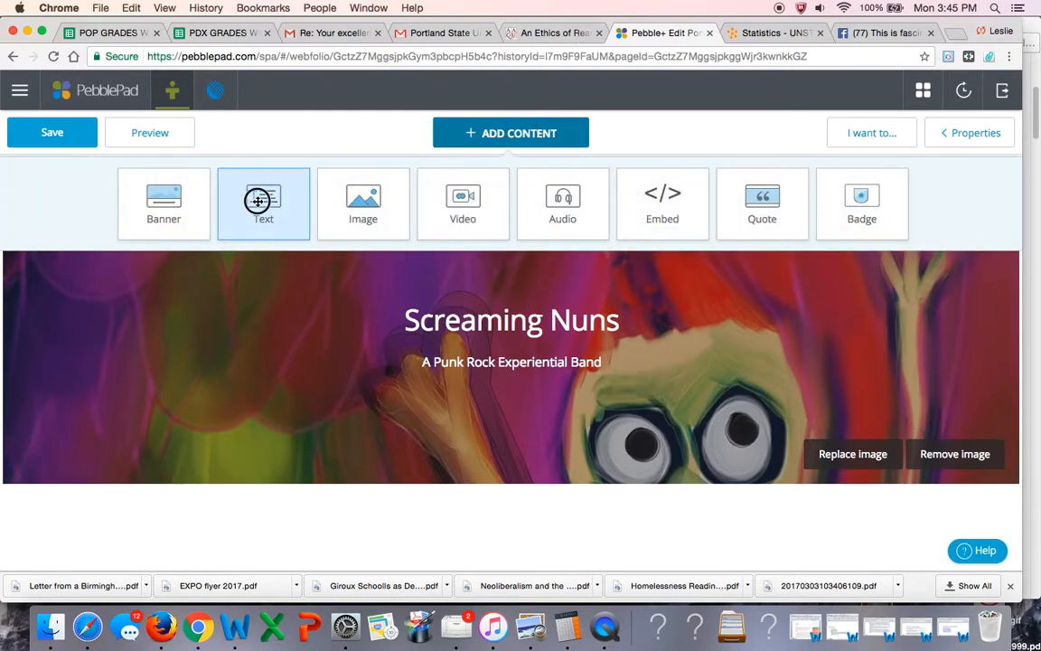
click(319, 534)
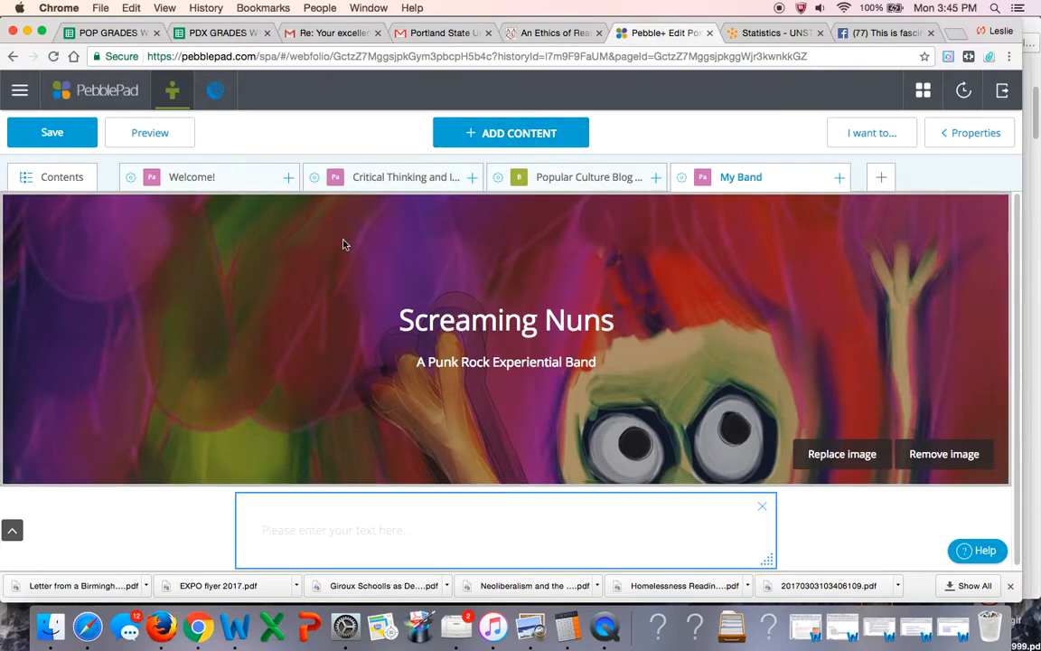
Step: Review the Welcome page, including its banner, portrait image and introductory text
click(192, 178)
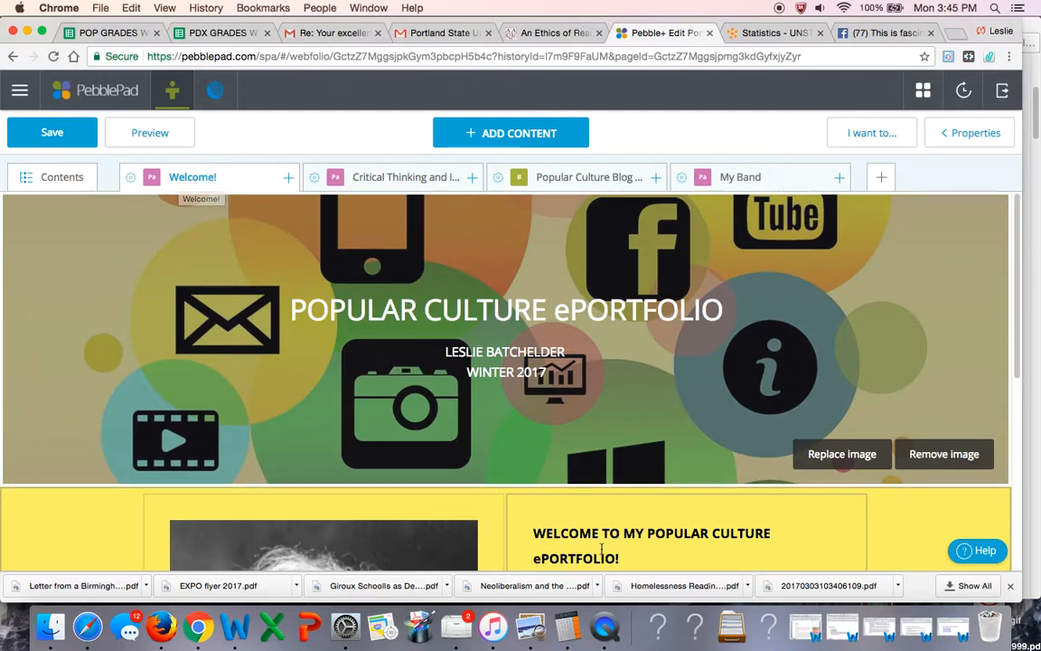
scroll(542, 434, down, 3)
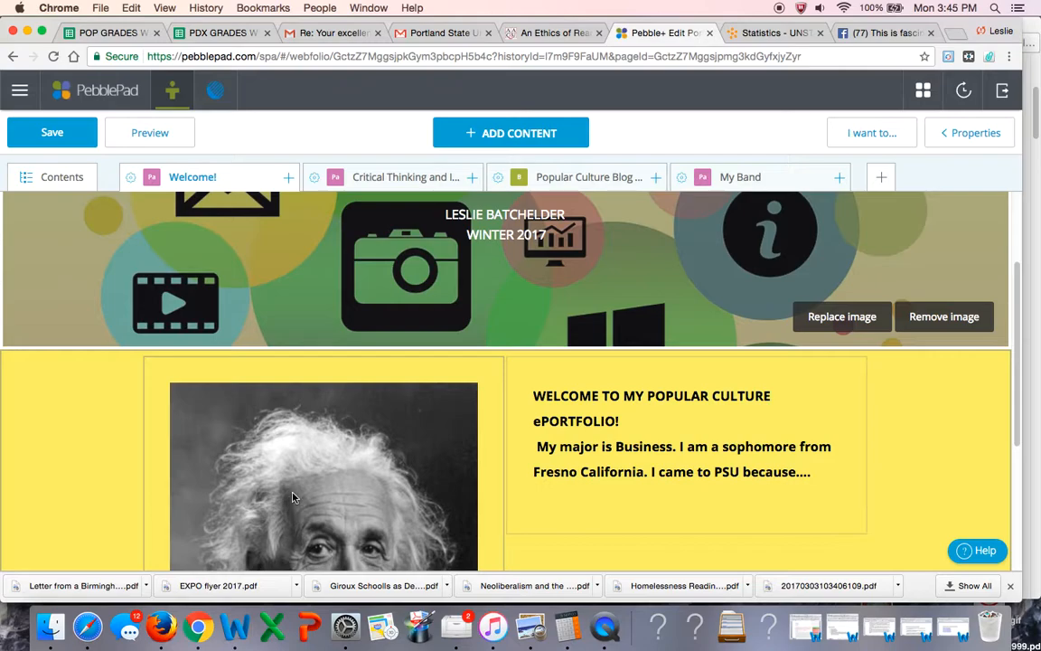
scroll(297, 482, down, 5)
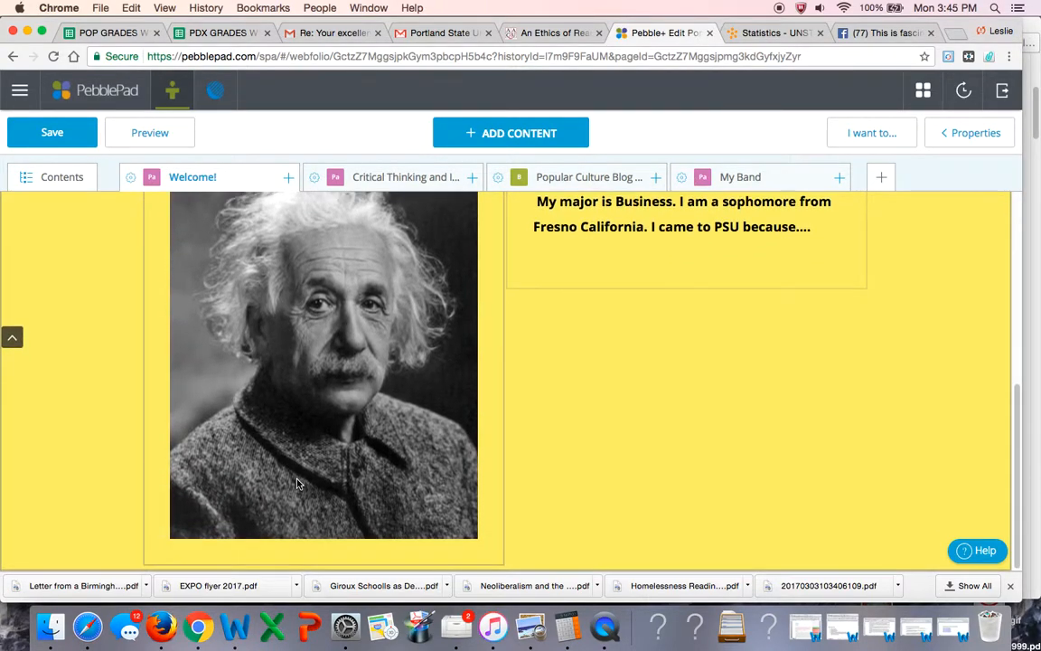
scroll(298, 483, up, 6)
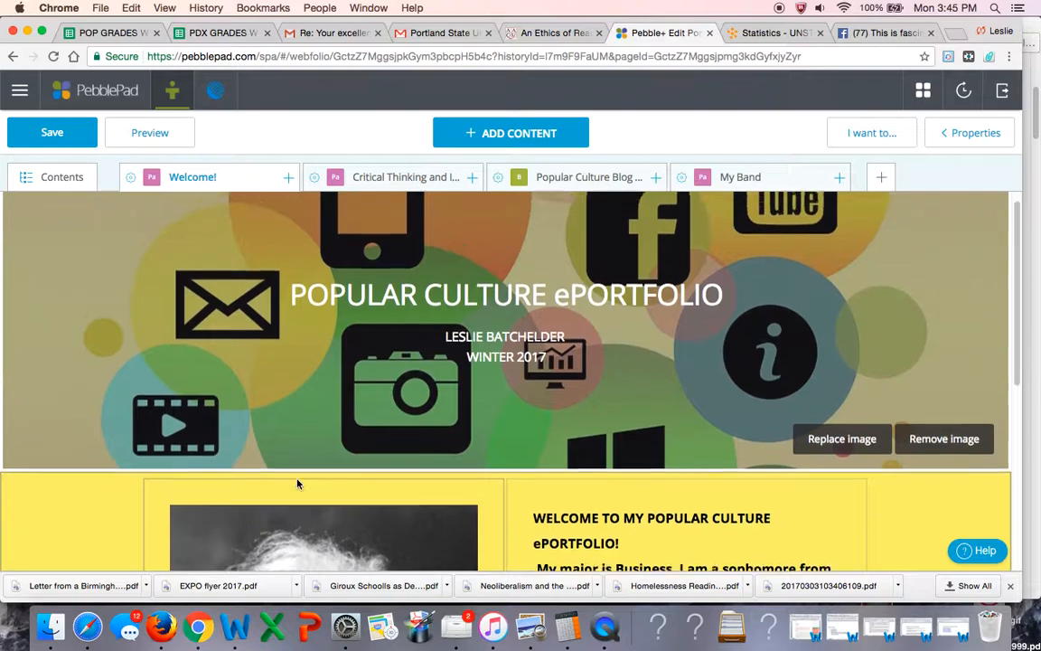
scroll(295, 533, down, 2)
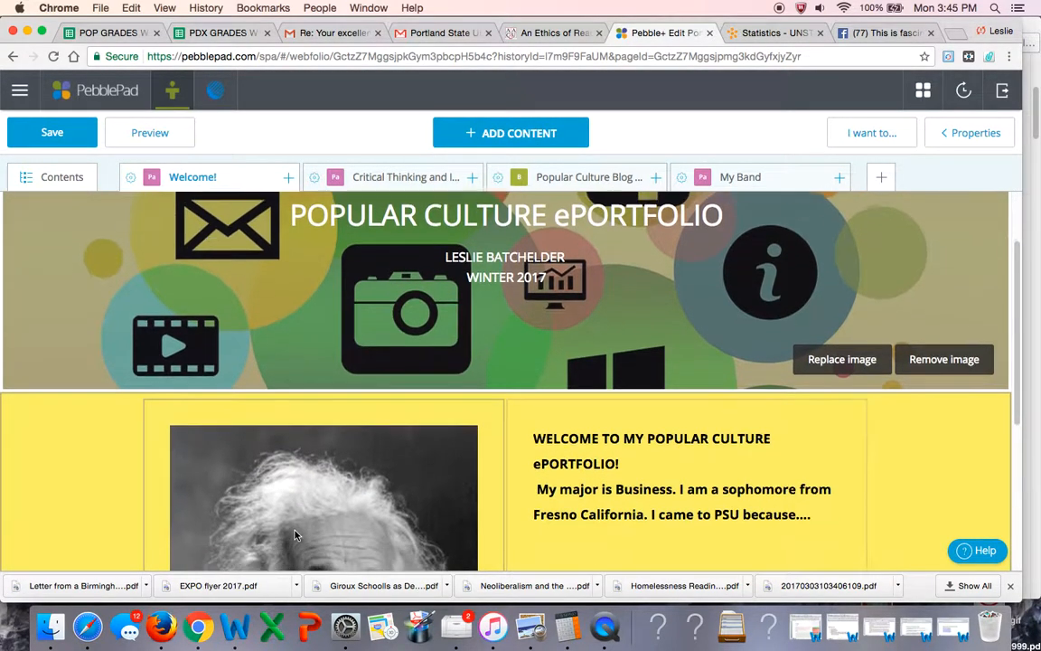
scroll(295, 535, down, 4)
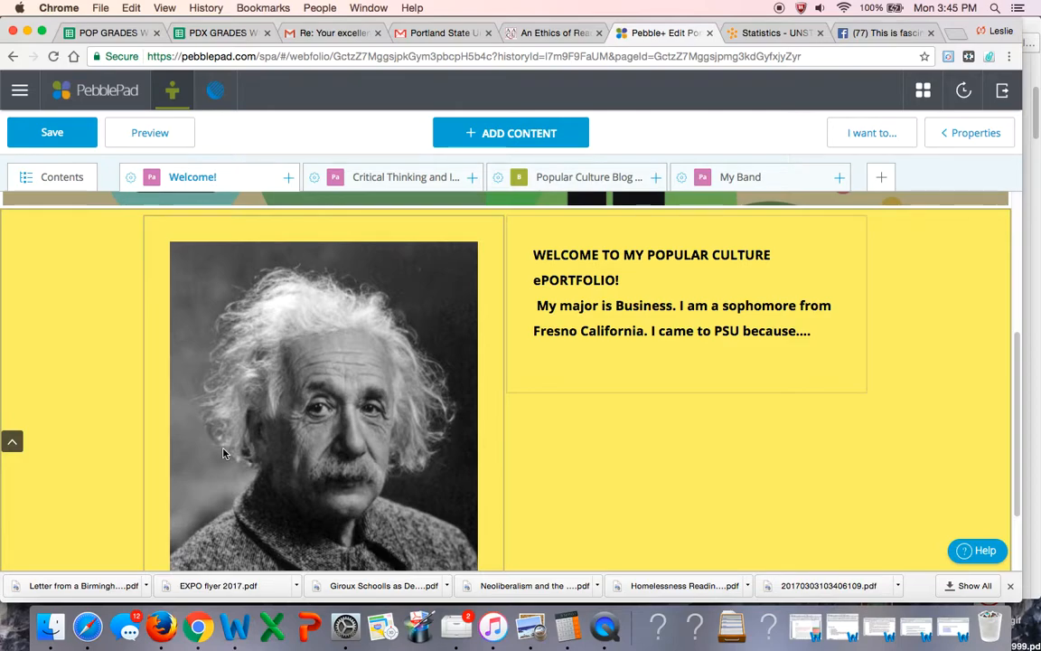
scroll(200, 403, up, 6)
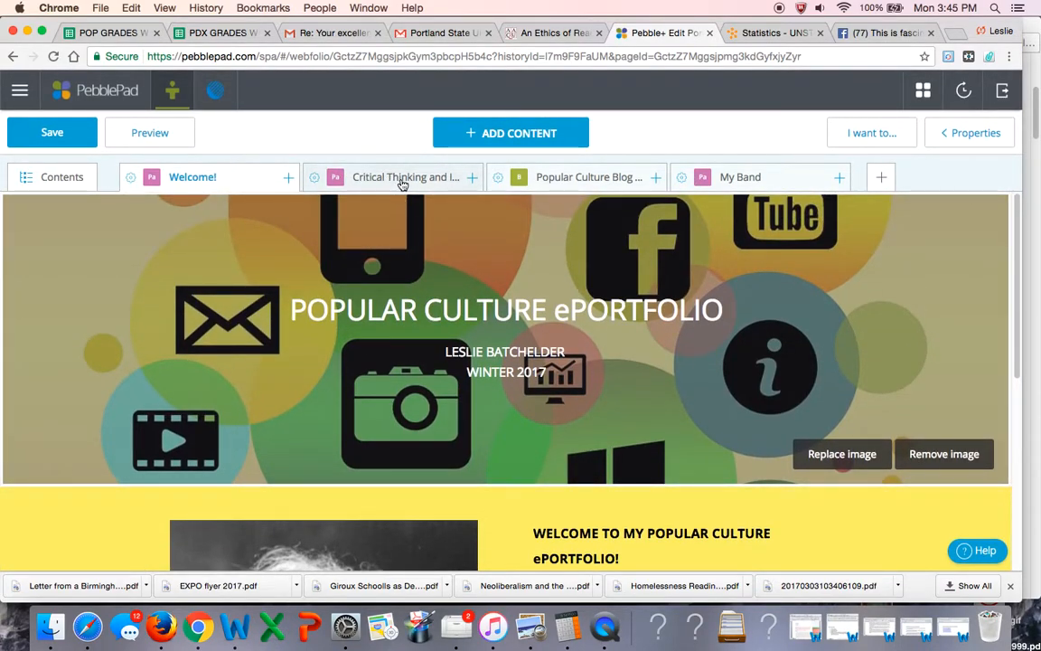
scroll(432, 371, down, 4)
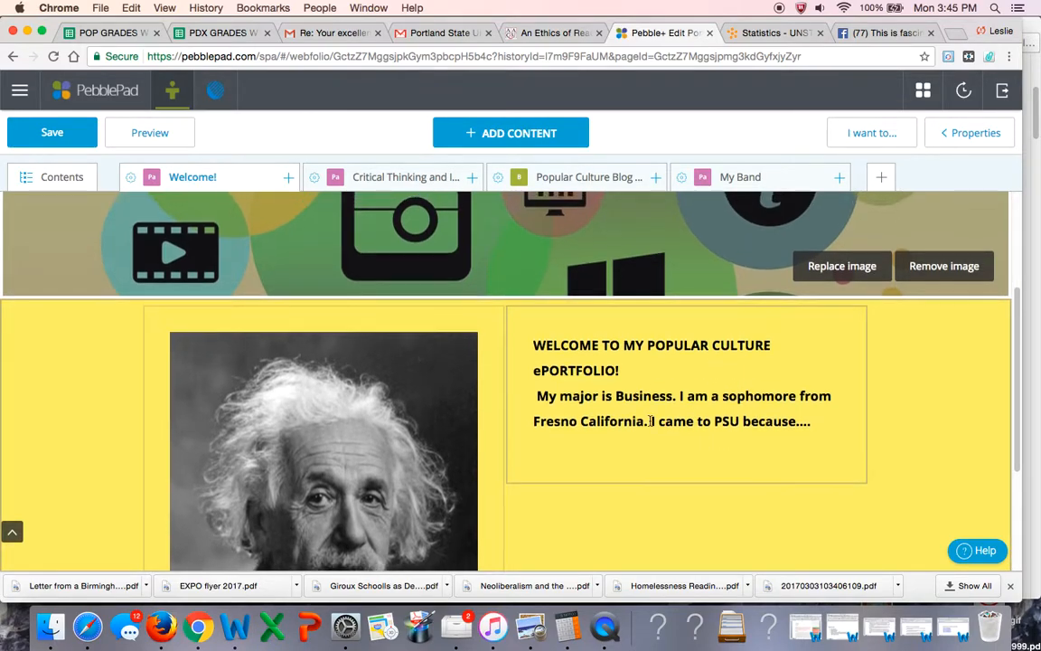
scroll(669, 429, up, 4)
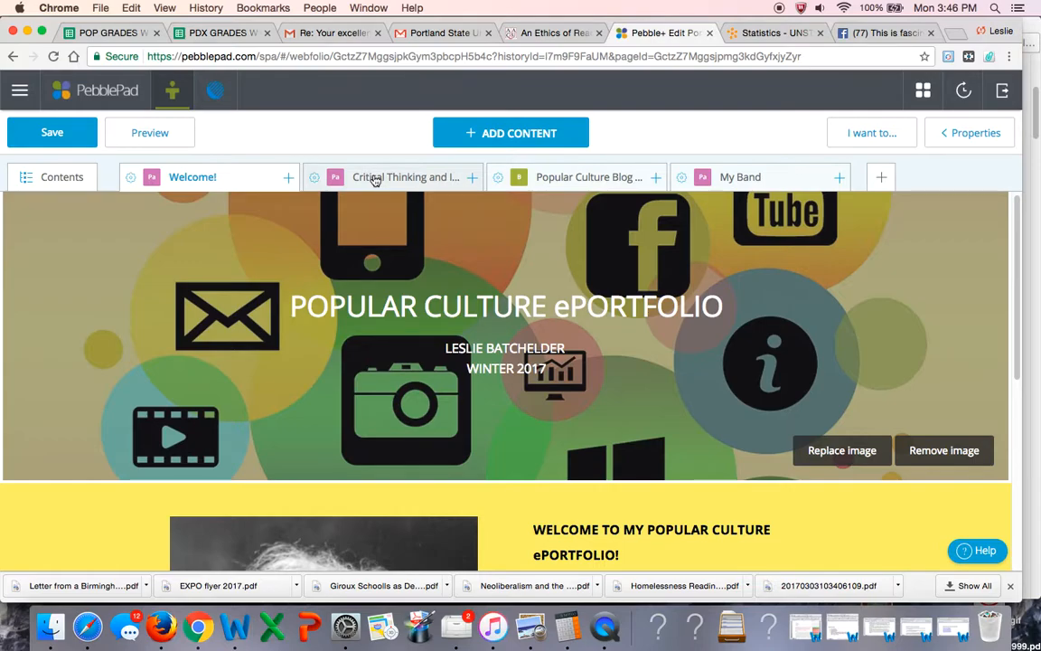
Step: Examine the Critical Thinking and Inquiry page's banner quote and writing prompt, and the posts on the Popular Culture Blog page
click(375, 178)
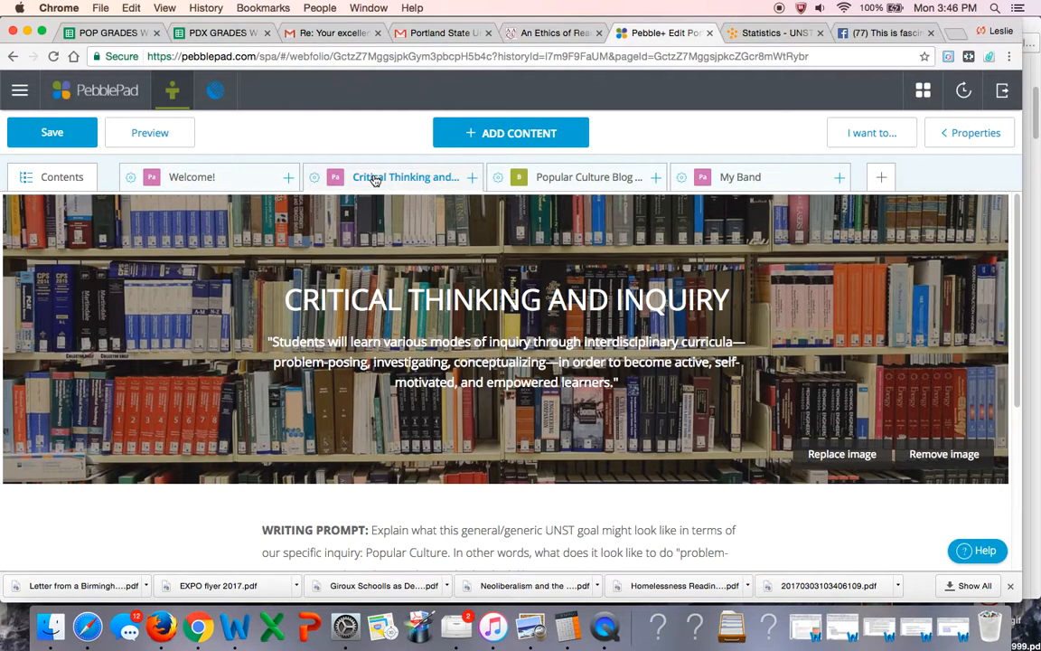
triple_click(271, 342)
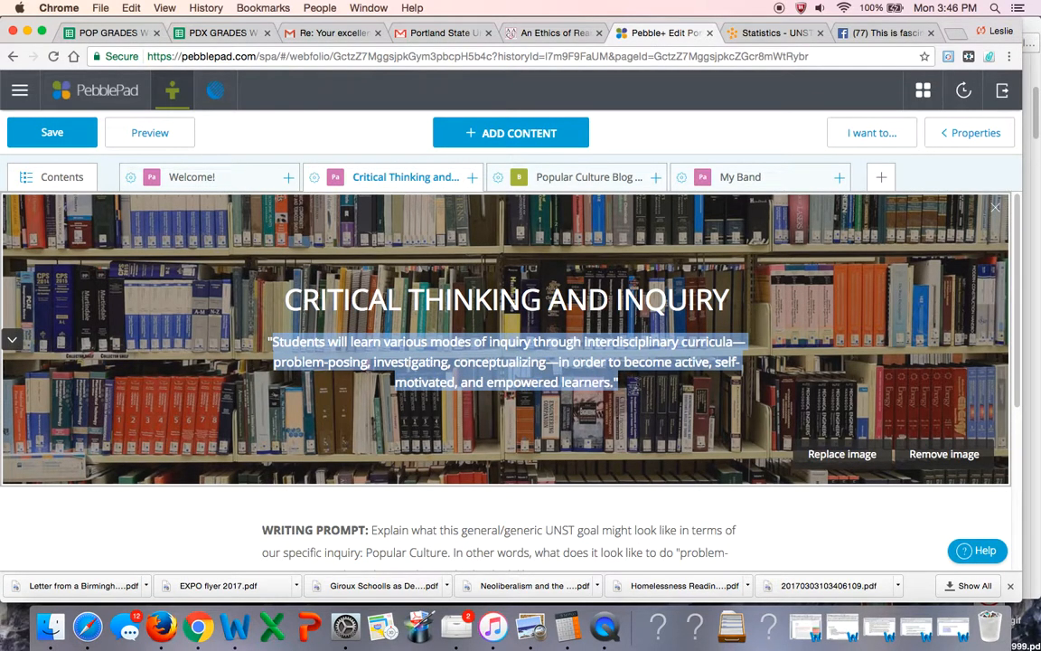
click(504, 540)
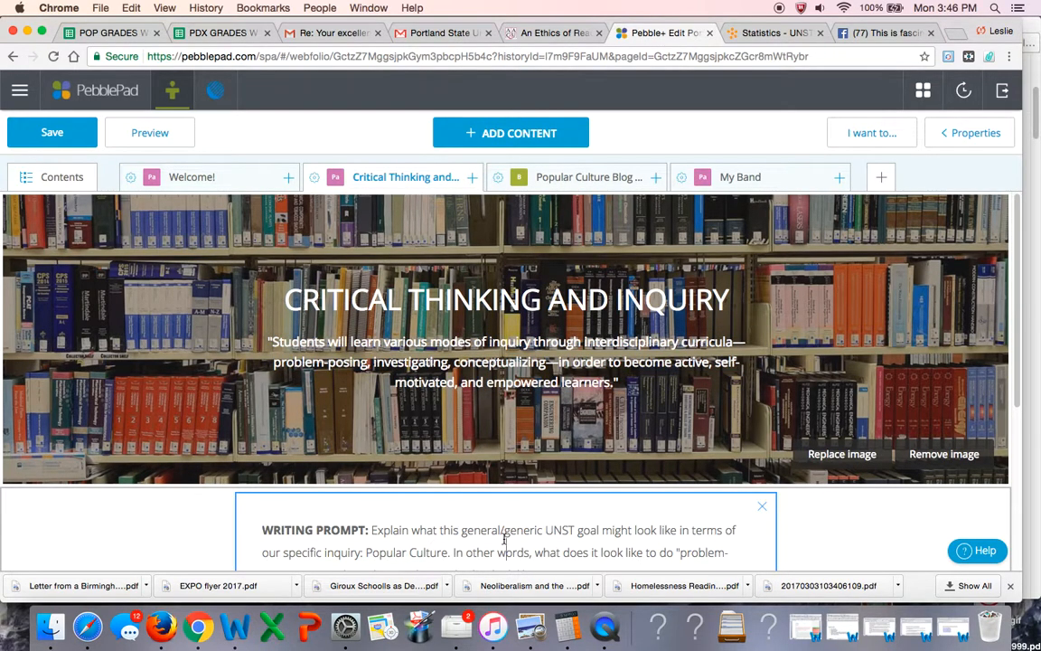
click(544, 177)
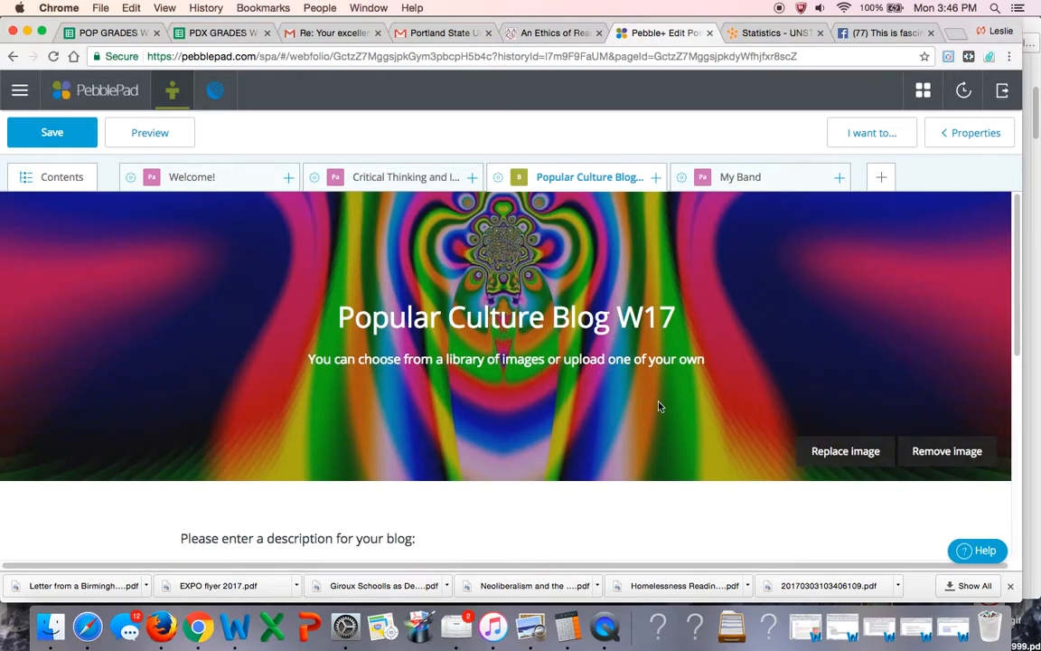
scroll(344, 488, down, 10)
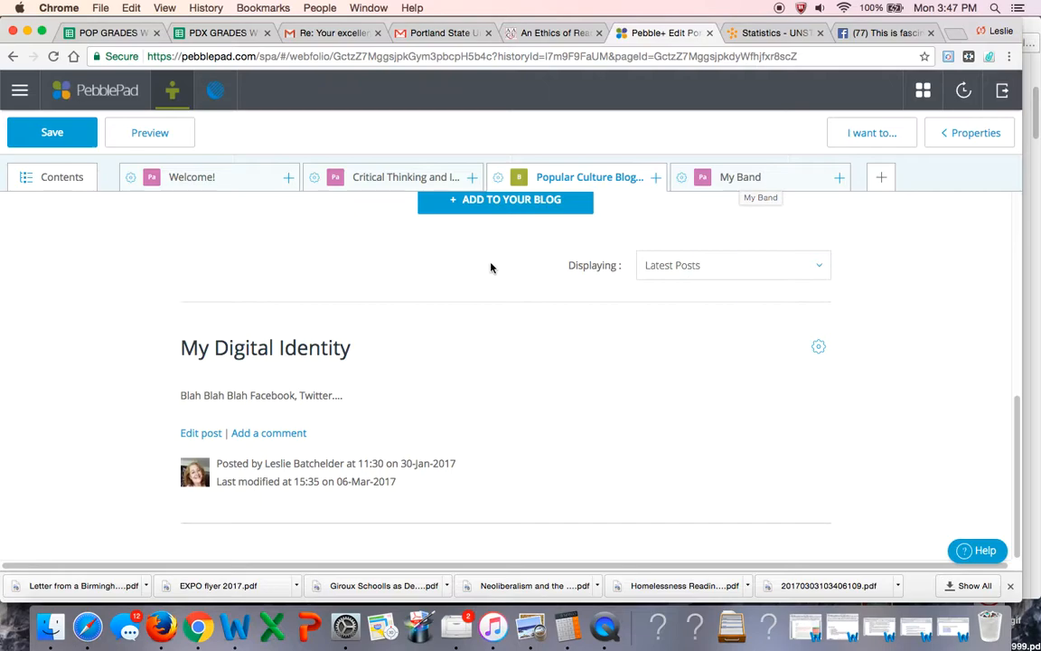
Step: Save the portfolio and view its Welcome page in preview
click(54, 136)
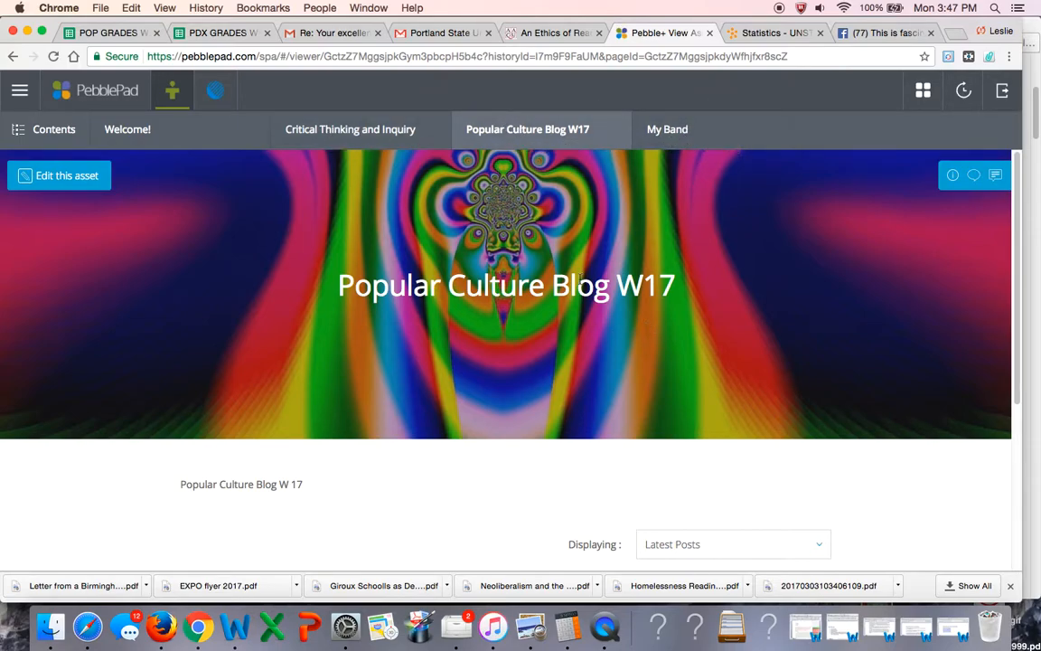
click(192, 133)
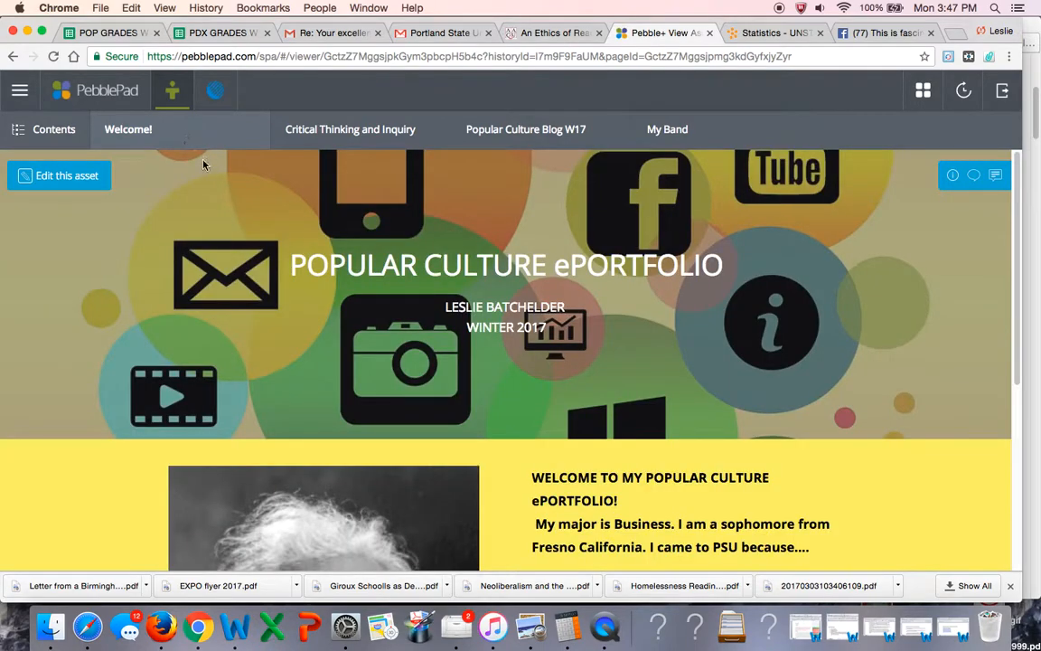